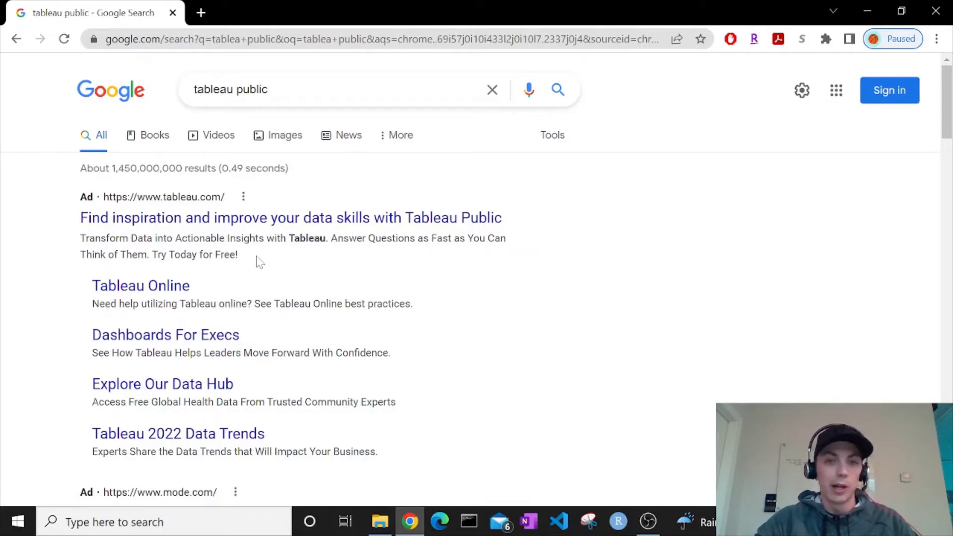
Open the "Tableau Public: Free Data Visualization Software" site from the search results
scroll(261, 262, "down", 1)
scroll(260, 262, "up", 1)
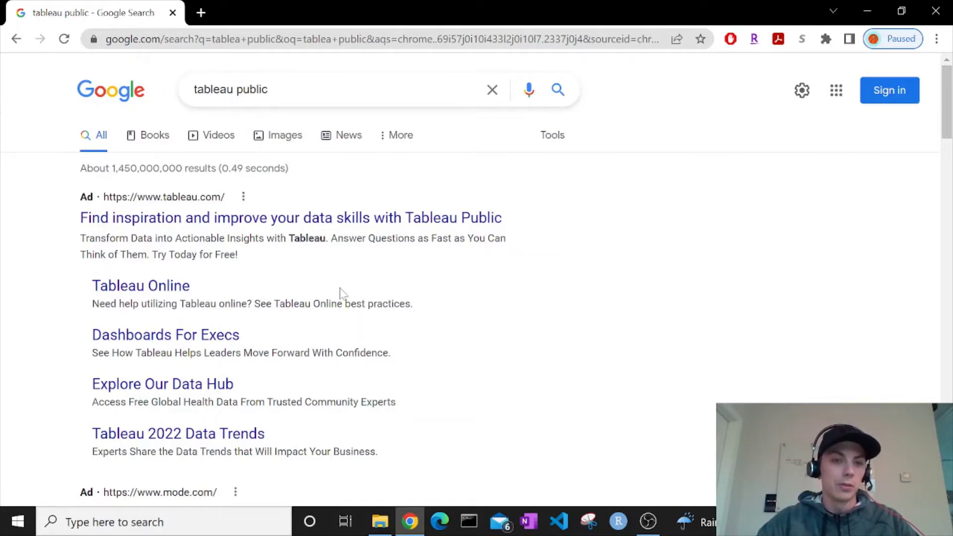
scroll(341, 293, "down", 4)
scroll(250, 325, "up", 4)
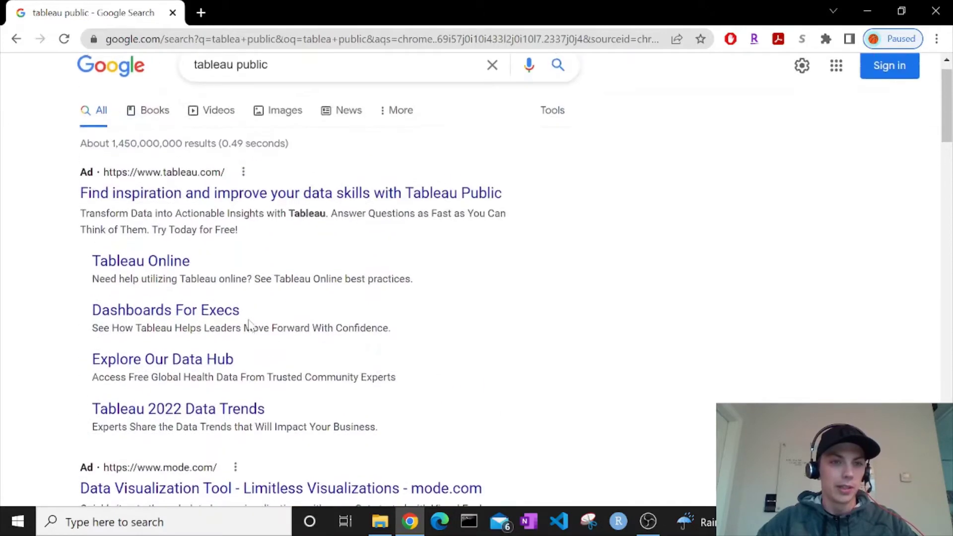
scroll(250, 325, "down", 7)
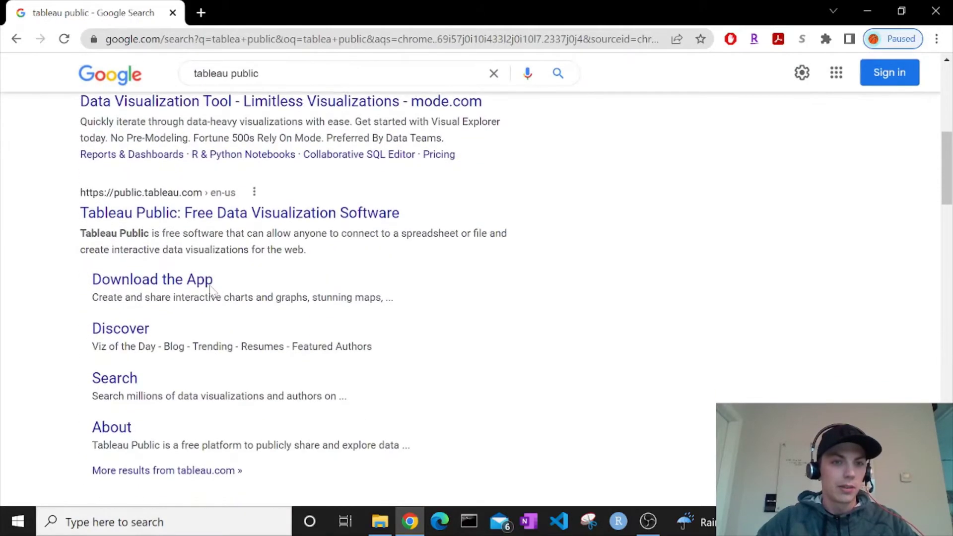
scroll(211, 290, "up", 2)
scroll(188, 360, "down", 2)
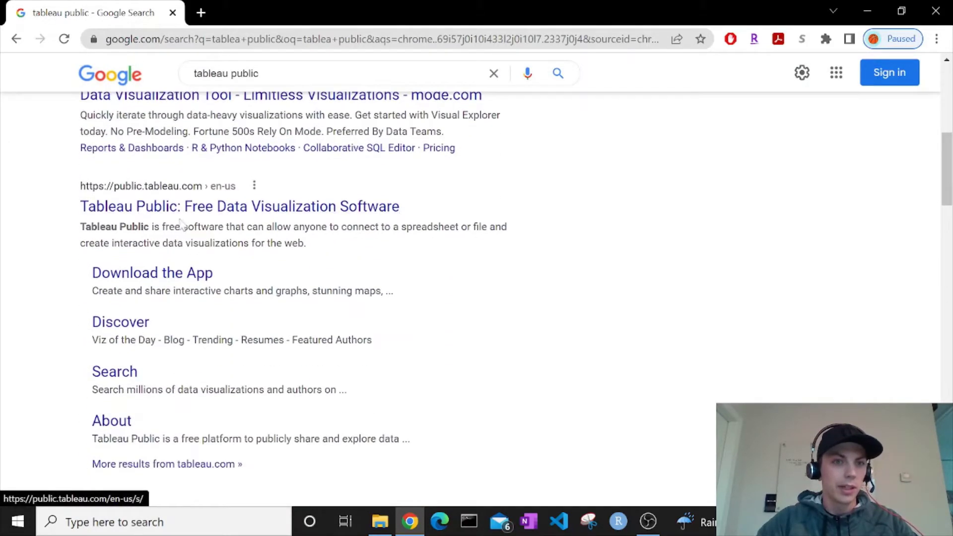
left_click(144, 207)
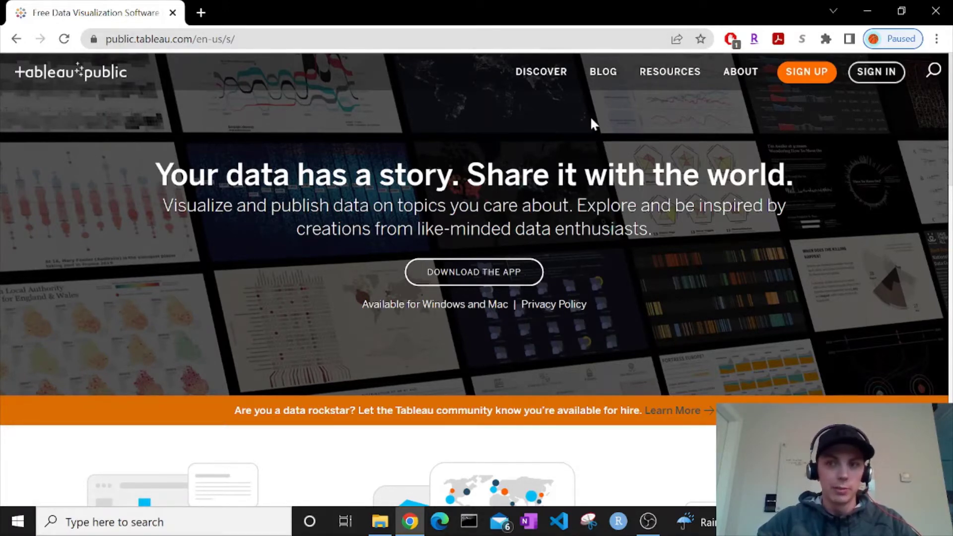
Sign in to the Tableau Public account and go to the site's app download page
left_click(868, 76)
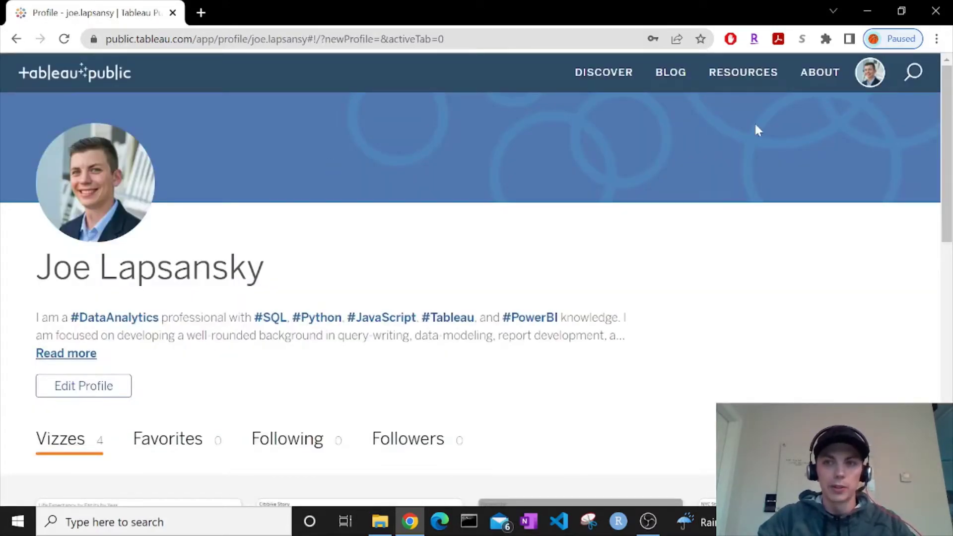
left_click(877, 77)
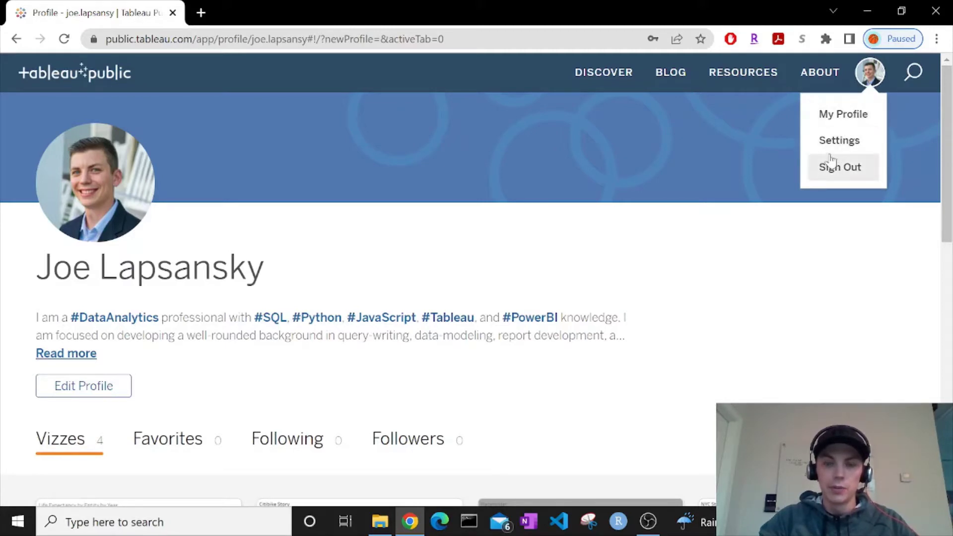
left_click(746, 78)
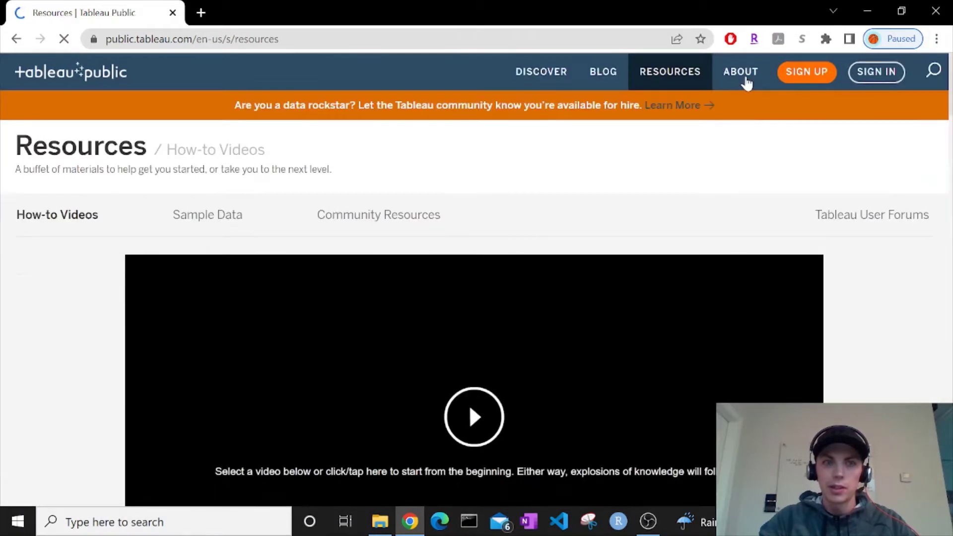
mouse_move(900, 76)
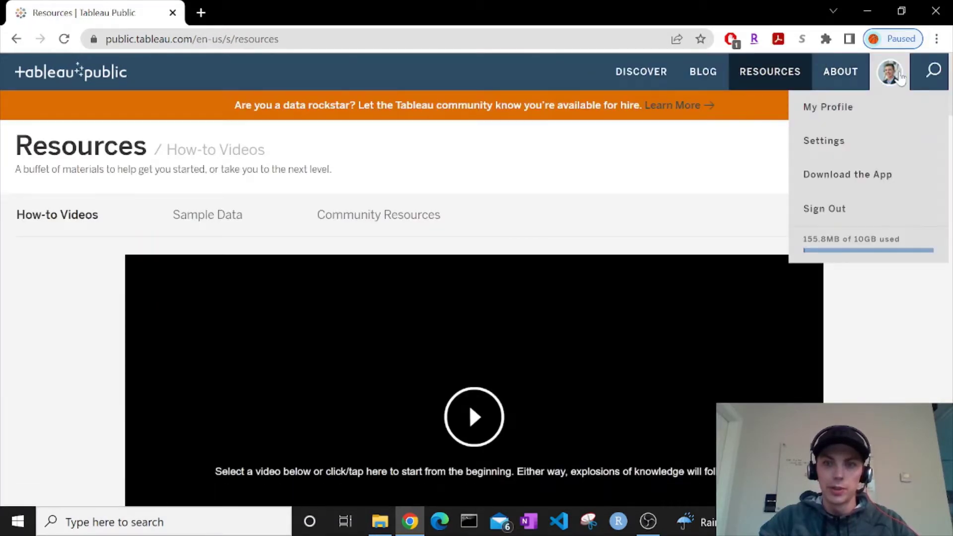
left_click(873, 182)
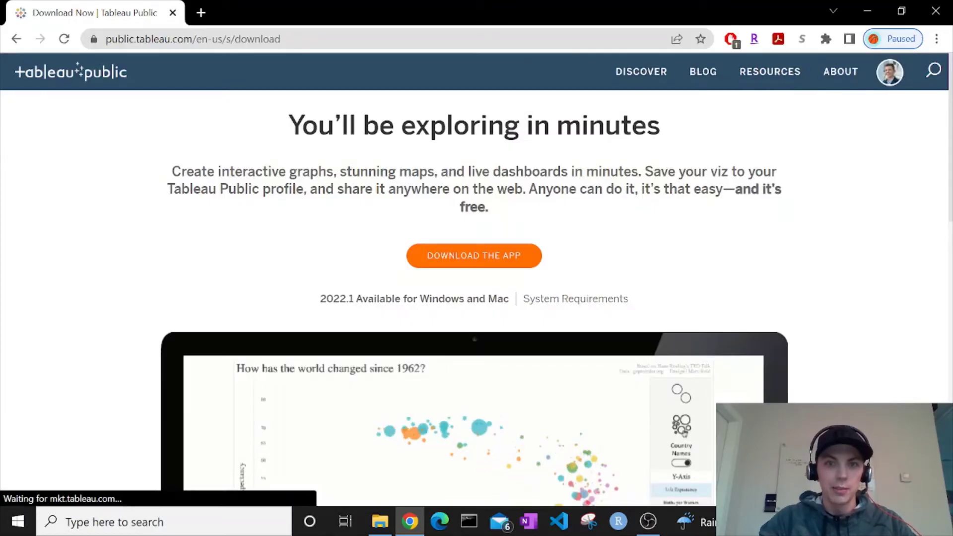
Request the Tableau Public app download and review the fields of the registration form
left_click(475, 254)
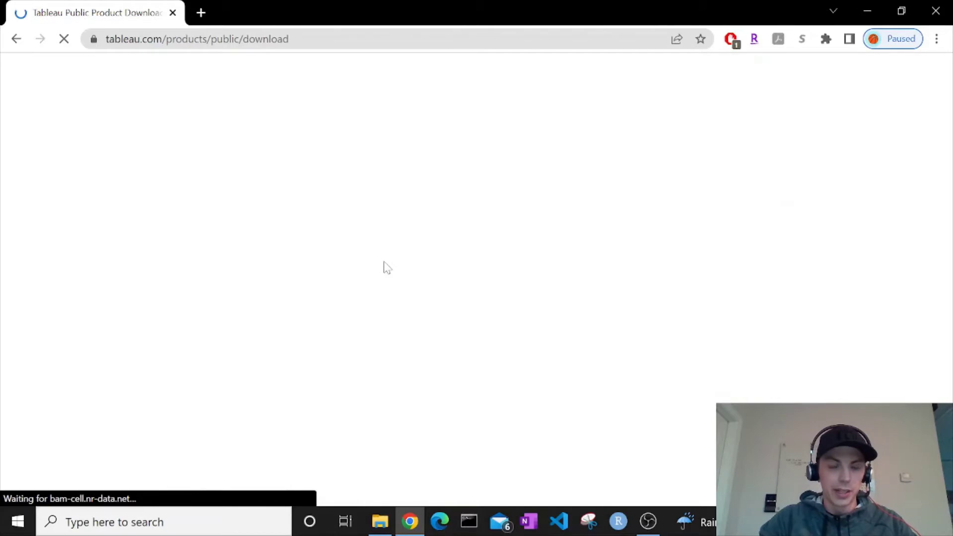
scroll(489, 231, "down", 1)
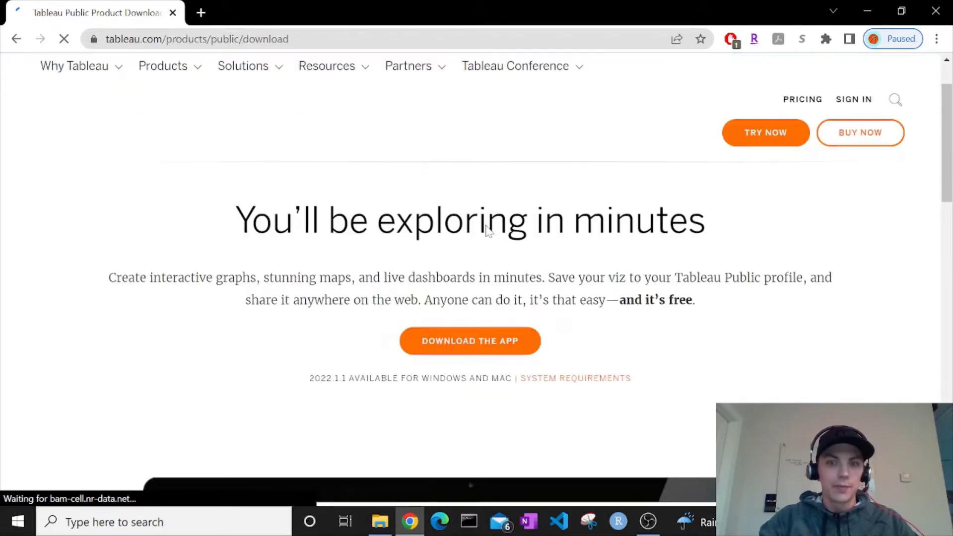
scroll(489, 231, "up", 1)
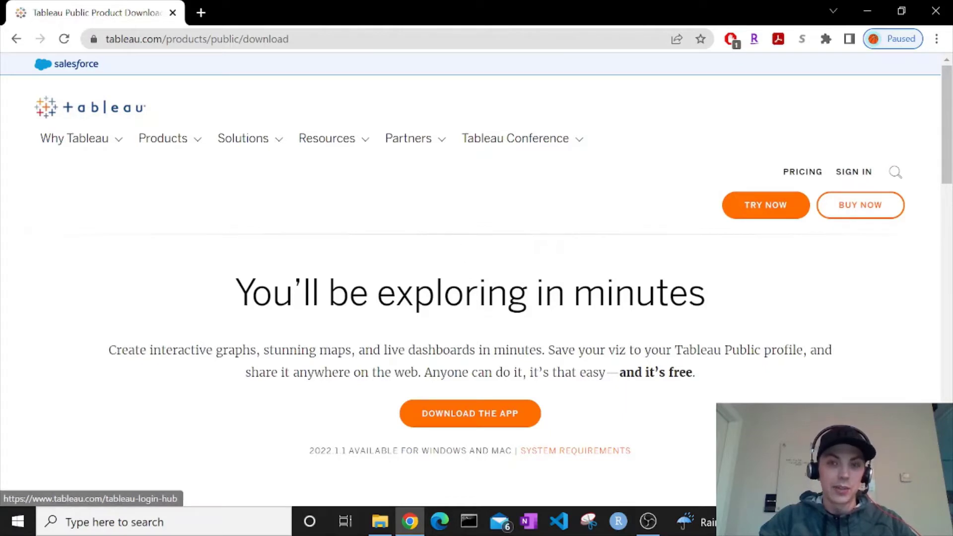
left_click(472, 413)
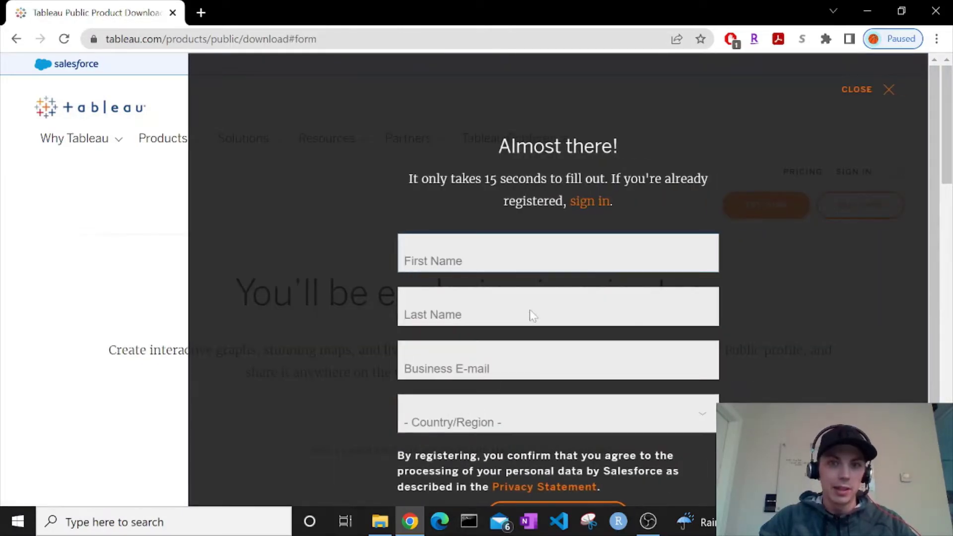
scroll(521, 278, "down", 1)
scroll(505, 211, "up", 1)
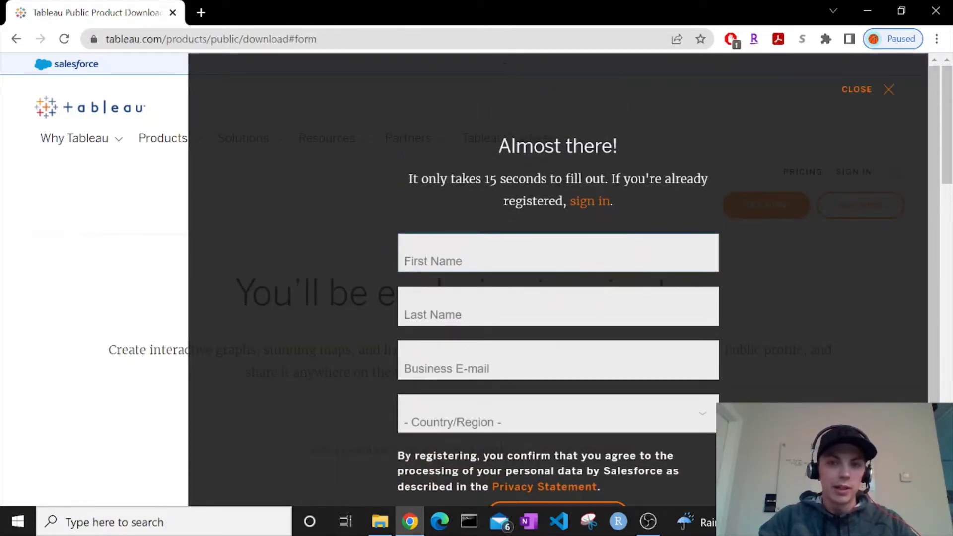
scroll(530, 244, "down", 2)
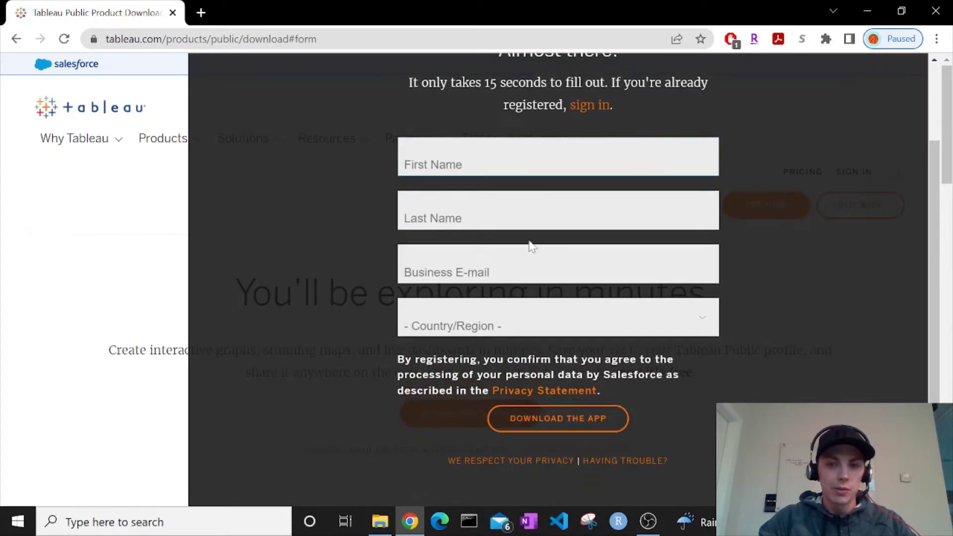
scroll(530, 245, "up", 2)
scroll(530, 244, "up", 1)
Sign in with the existing Tableau account instead of filling in the registration form
left_click(596, 210)
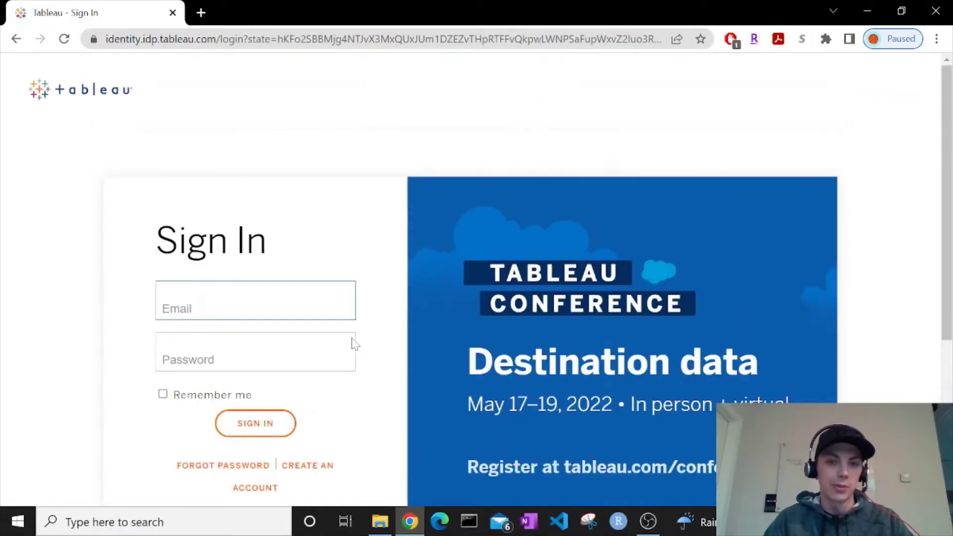
scroll(239, 338, "down", 2)
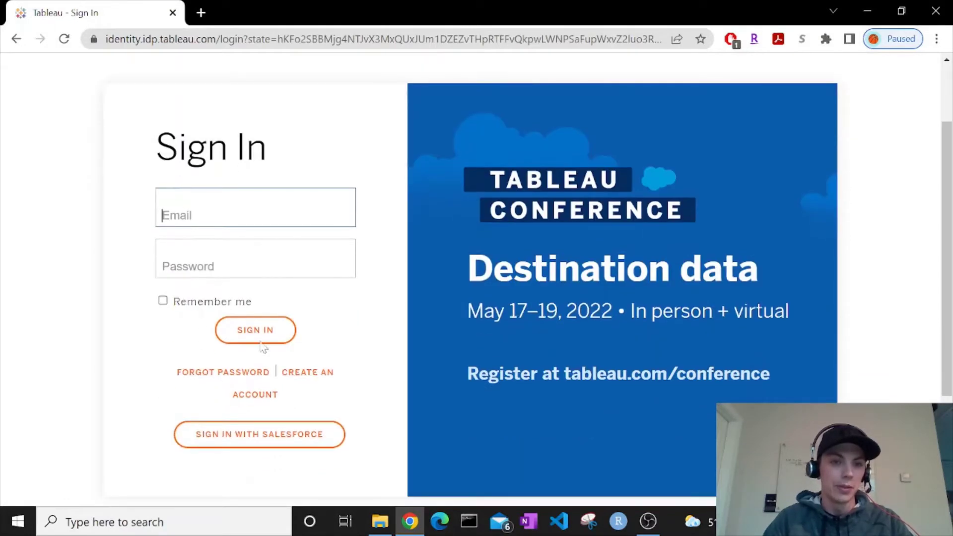
scroll(238, 445, "down", 3)
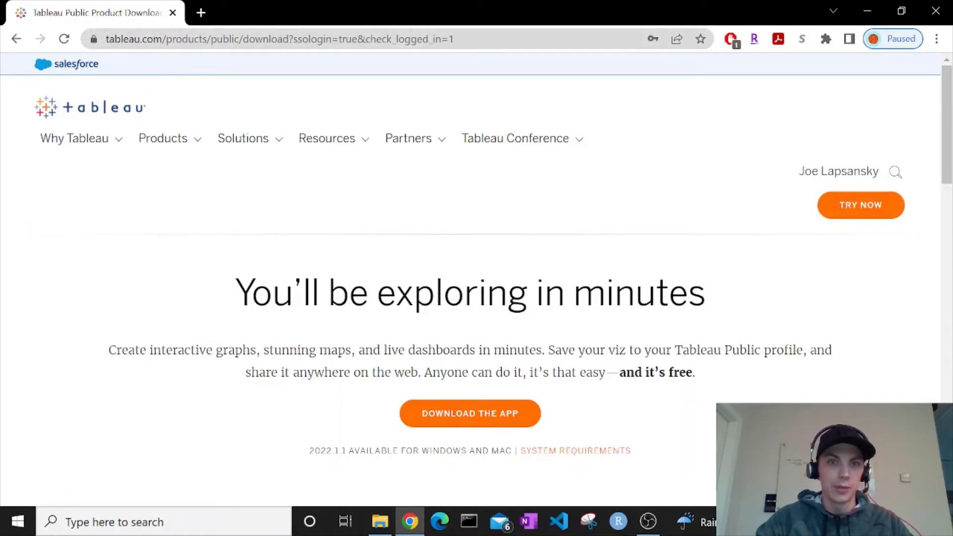
Try to download the app with the country/region set to United States of America
left_click(368, 43)
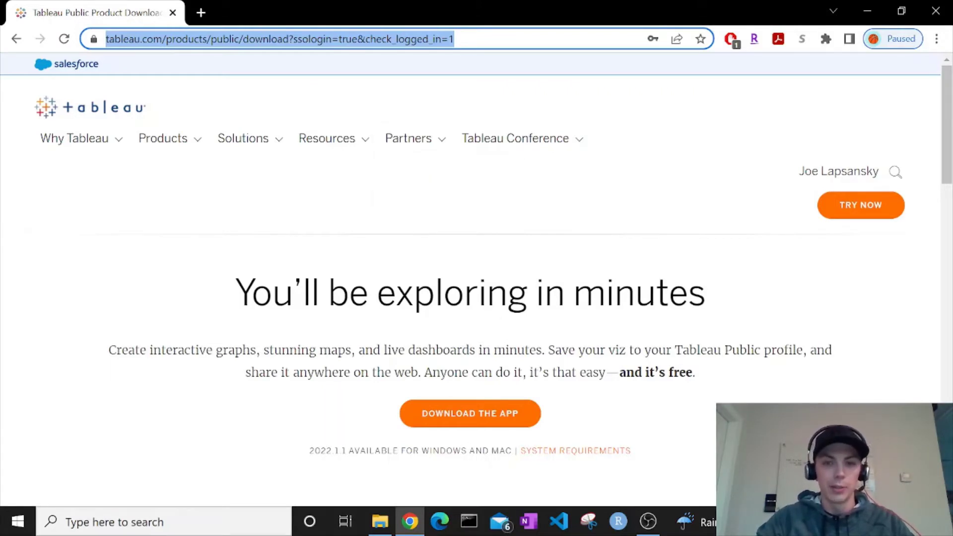
scroll(487, 268, "down", 2)
left_click(472, 340)
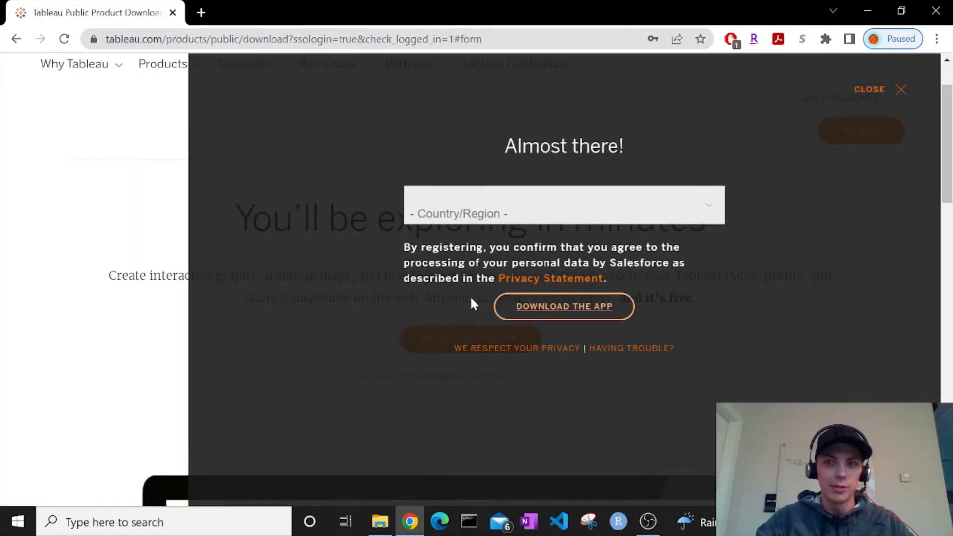
left_click_drag(521, 230, 520, 227)
left_click(520, 217)
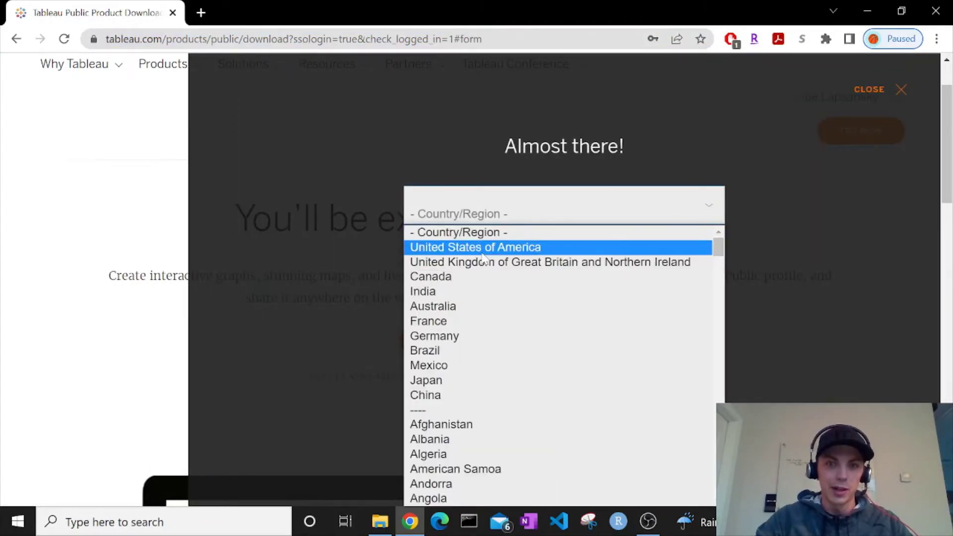
left_click(497, 247)
left_click(586, 332)
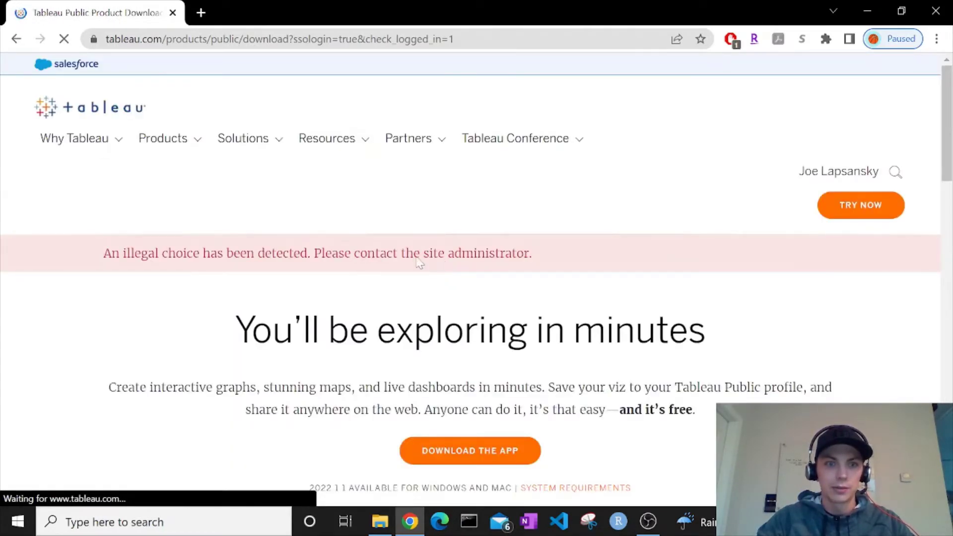
Request the app download again with United States of America as country/region and Tennessee as state
scroll(432, 266, "down", 2)
scroll(387, 301, "down", 2)
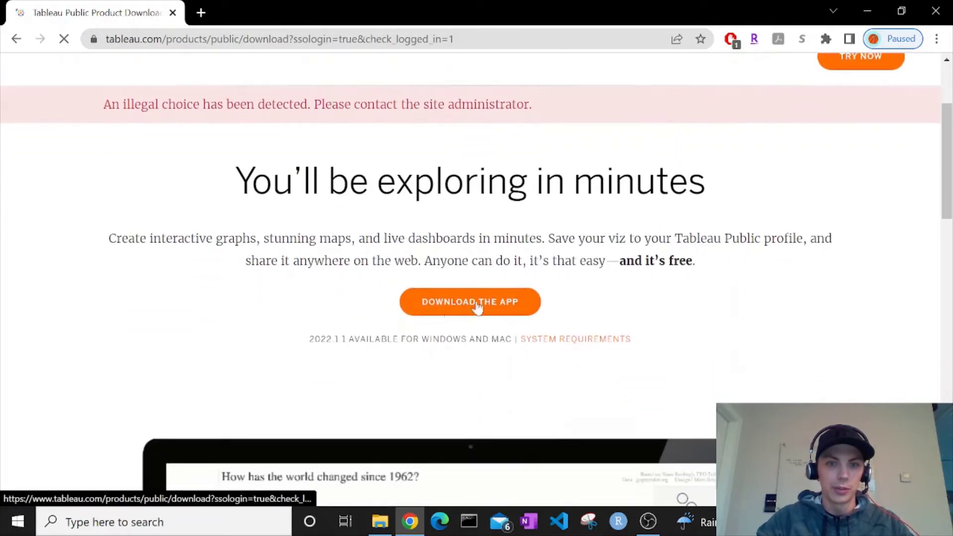
left_click(486, 304)
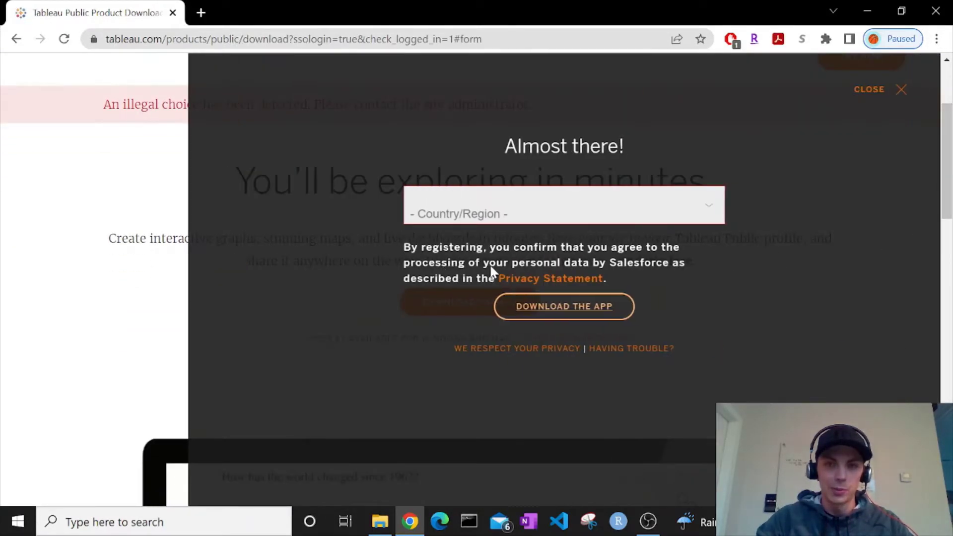
left_click(486, 216)
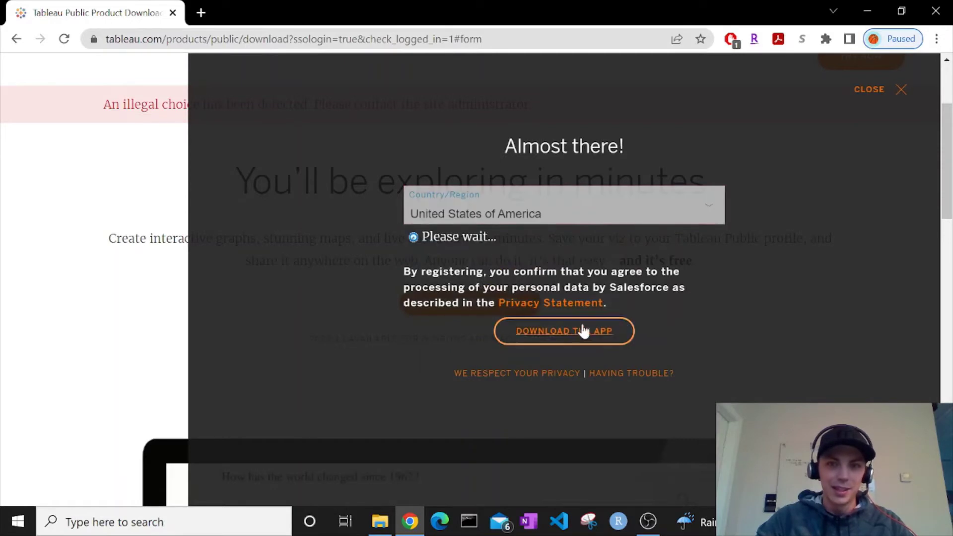
left_click(466, 272)
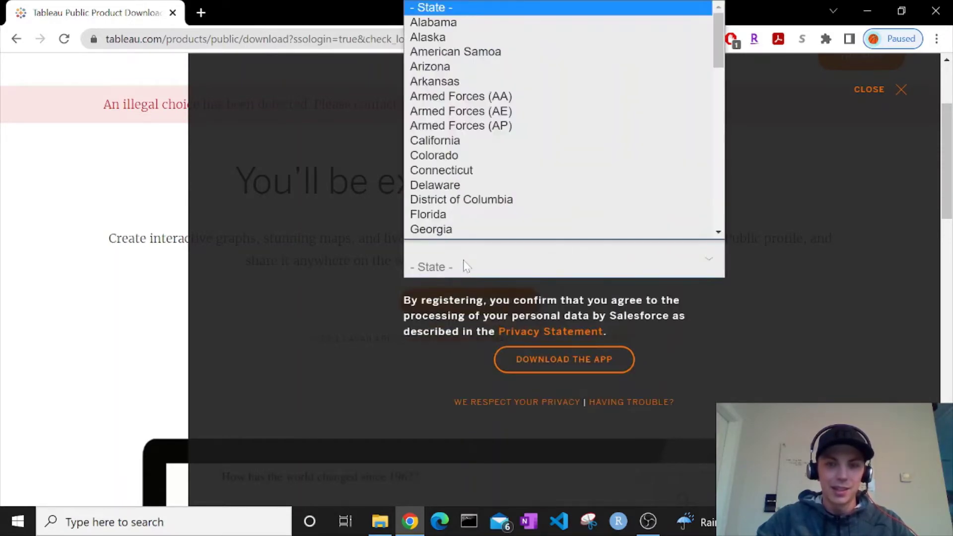
key("t")
key("Return")
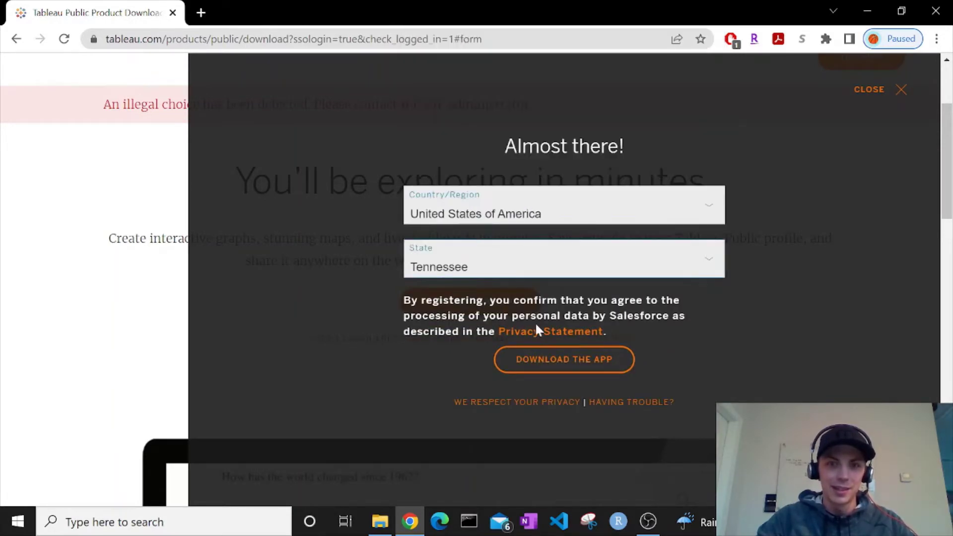
left_click(563, 360)
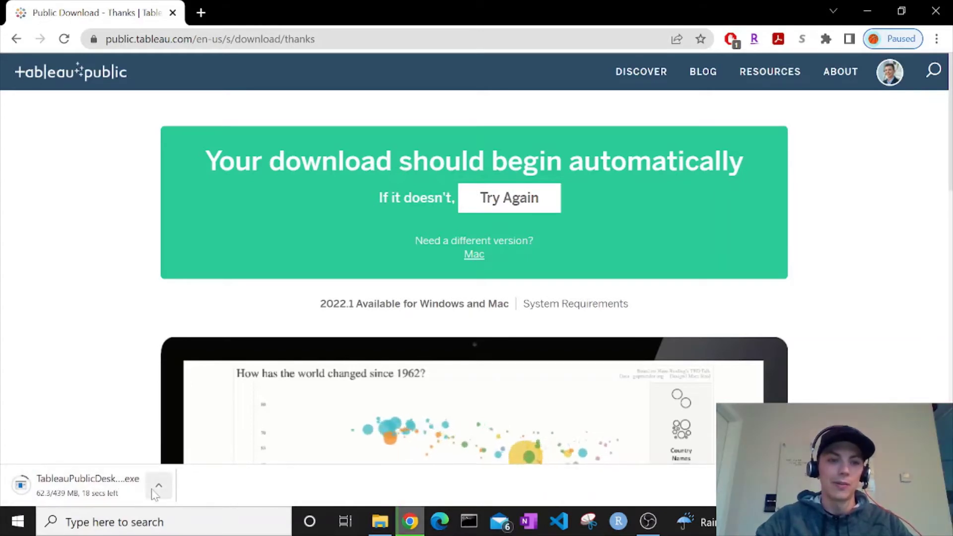
left_click(158, 487)
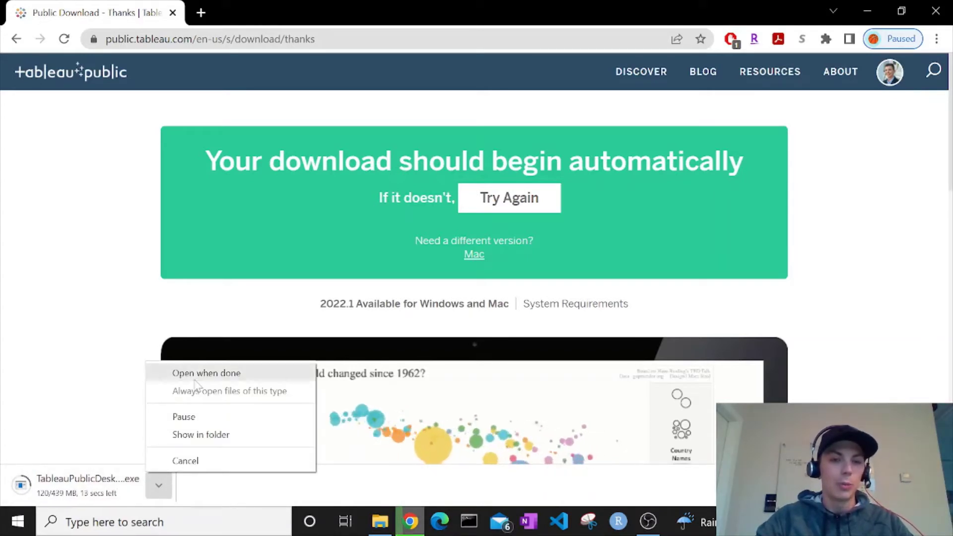
left_click(131, 341)
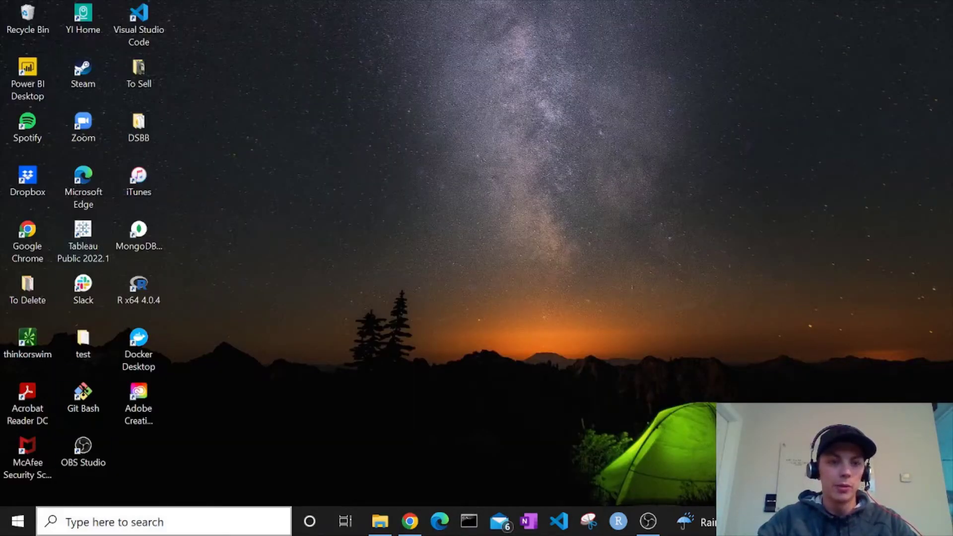
Launch the installed Tableau Public 2022.1 application from the desktop
left_click(101, 525)
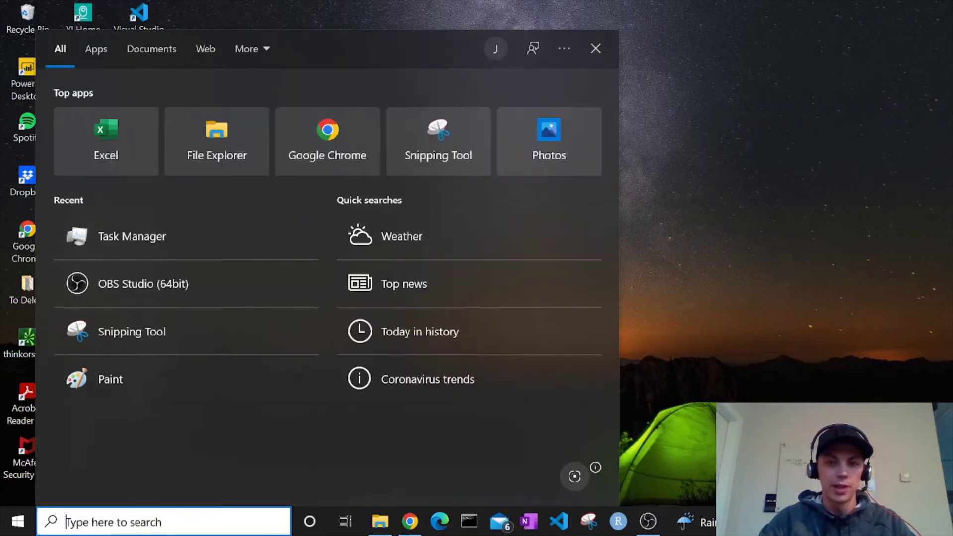
key("Escape")
double_click(84, 237)
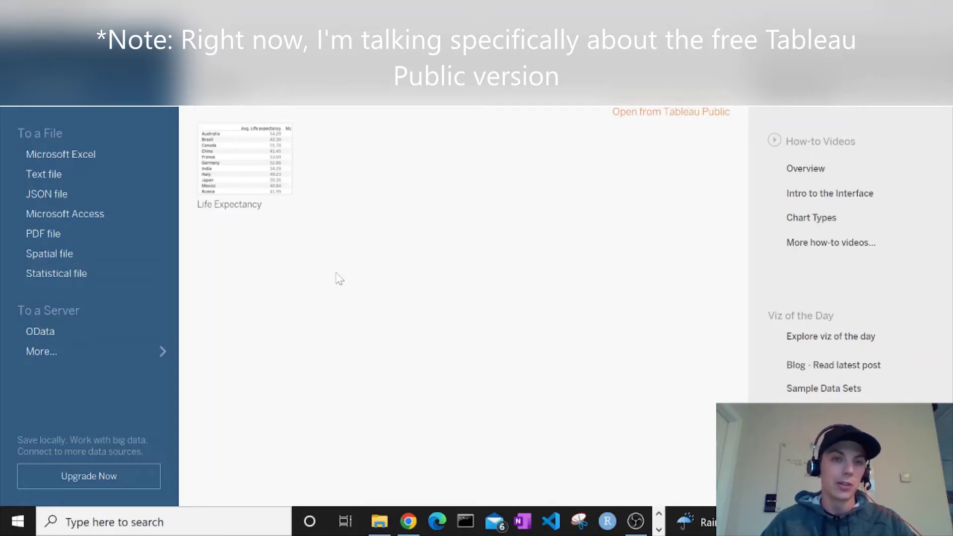
left_click(10, 25)
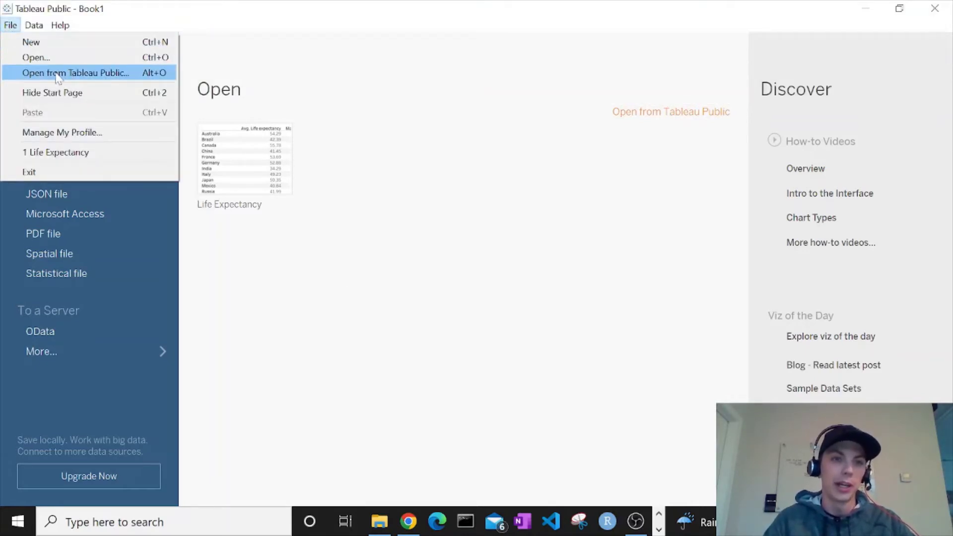
left_click(329, 272)
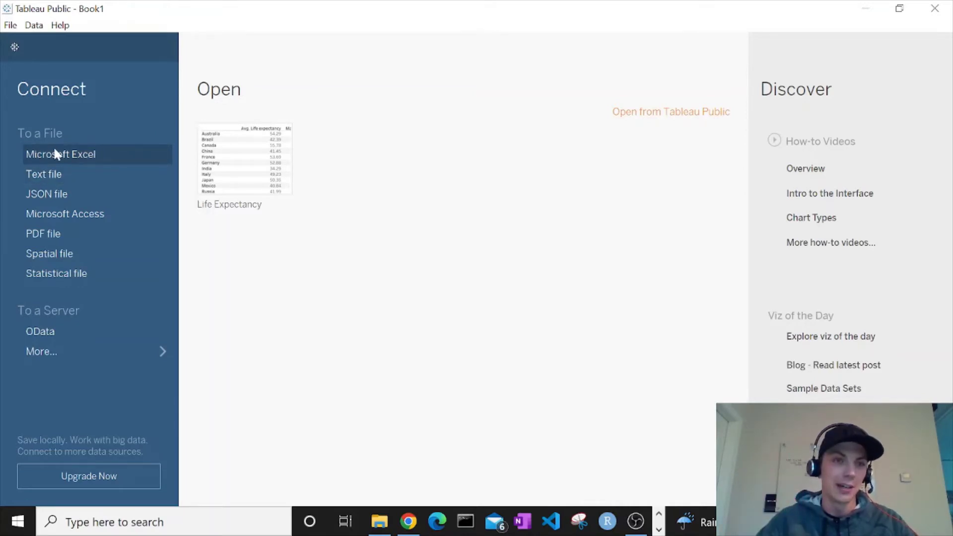
Connect to the text file dsbb1_lifeexpectancy.csv and rename the data source Life Expectancy
left_click(55, 176)
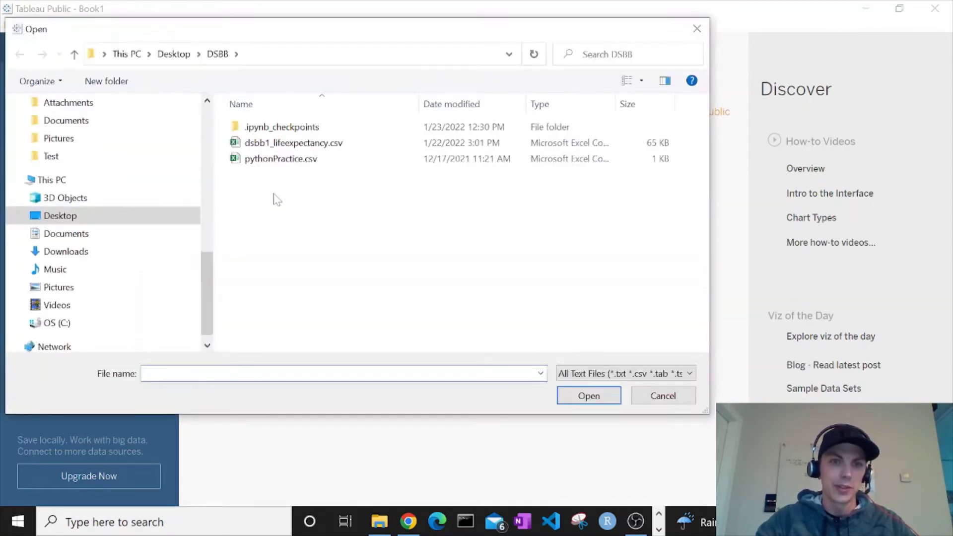
double_click(294, 148)
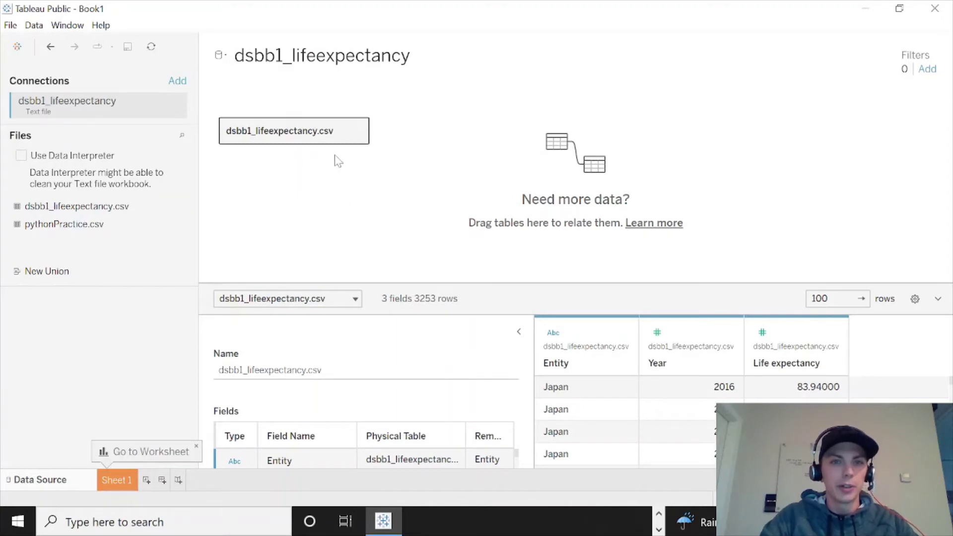
left_click(300, 62)
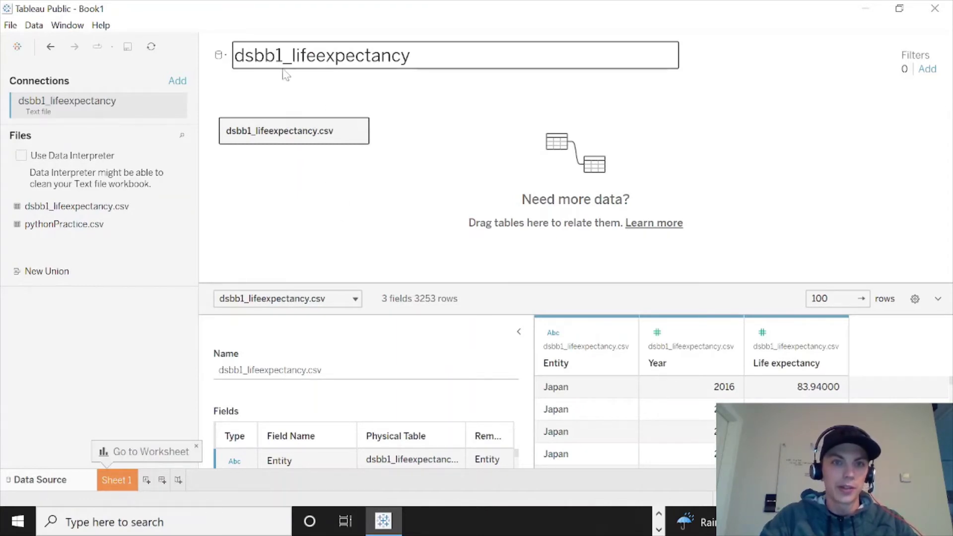
left_click(303, 57)
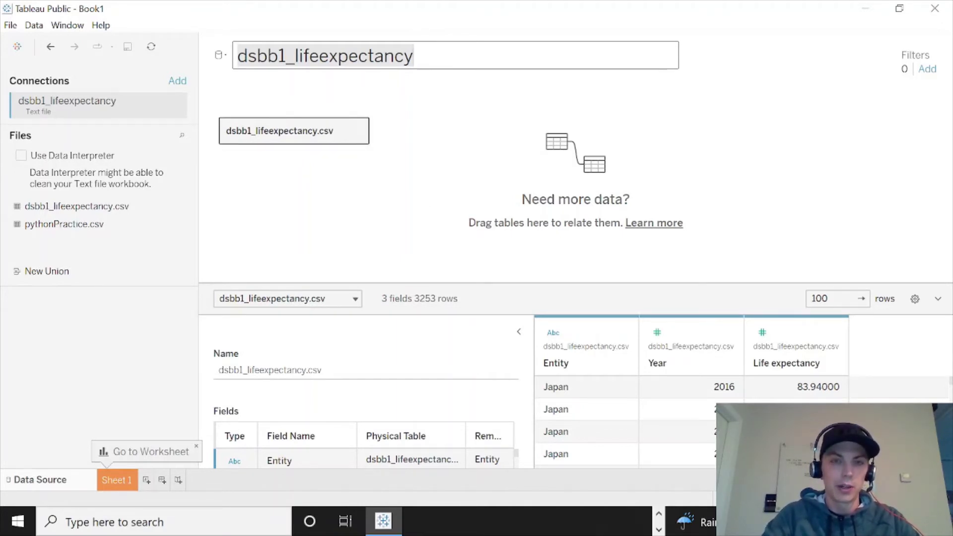
type("Life Expec")
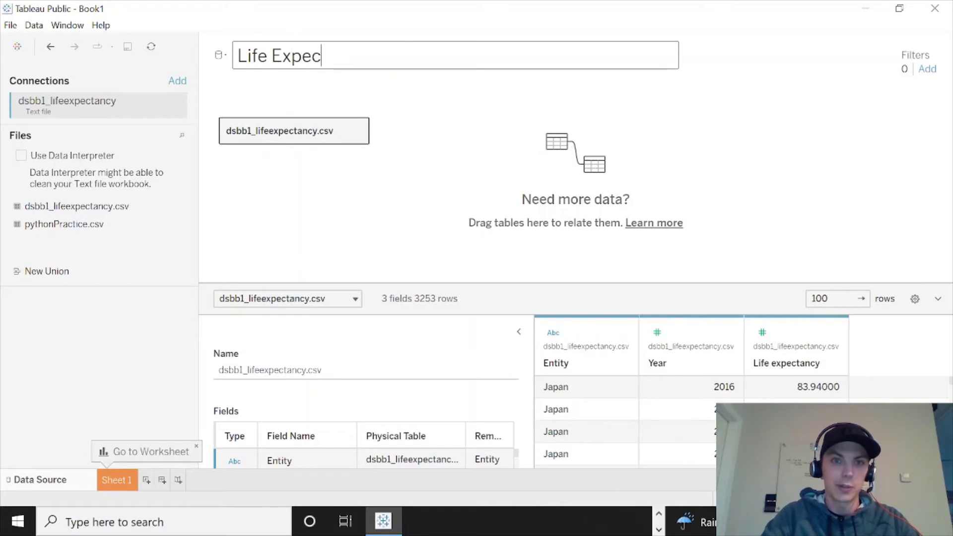
type("tancy")
key("Return")
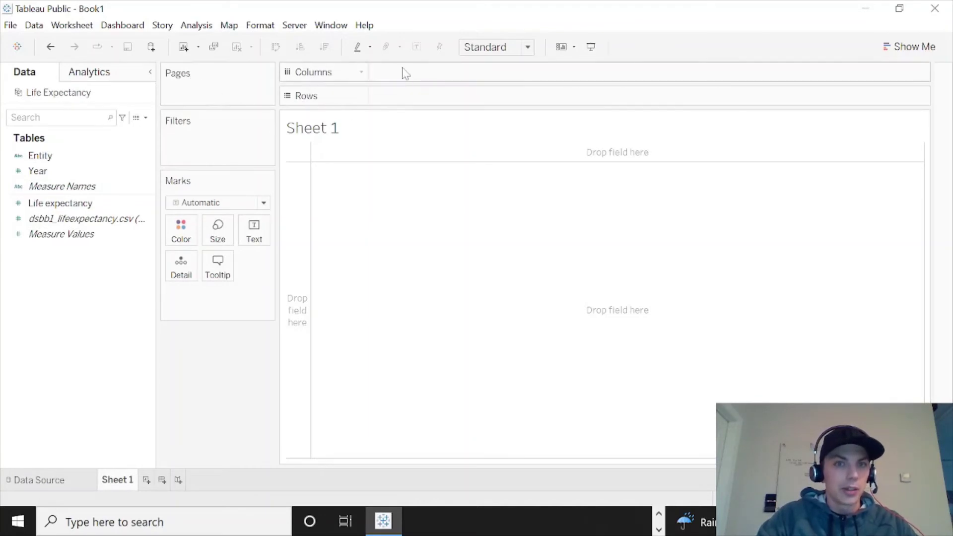
Chart the sum of Life expectancy on the rows by Entity on the columns of Sheet 1, and convert it to a text table
left_click_drag(83, 159, 443, 81)
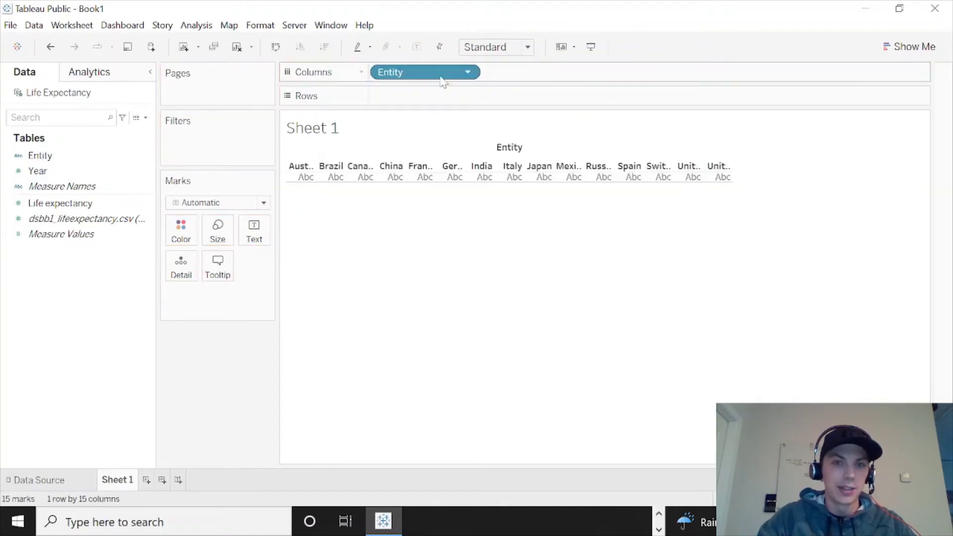
left_click(45, 172)
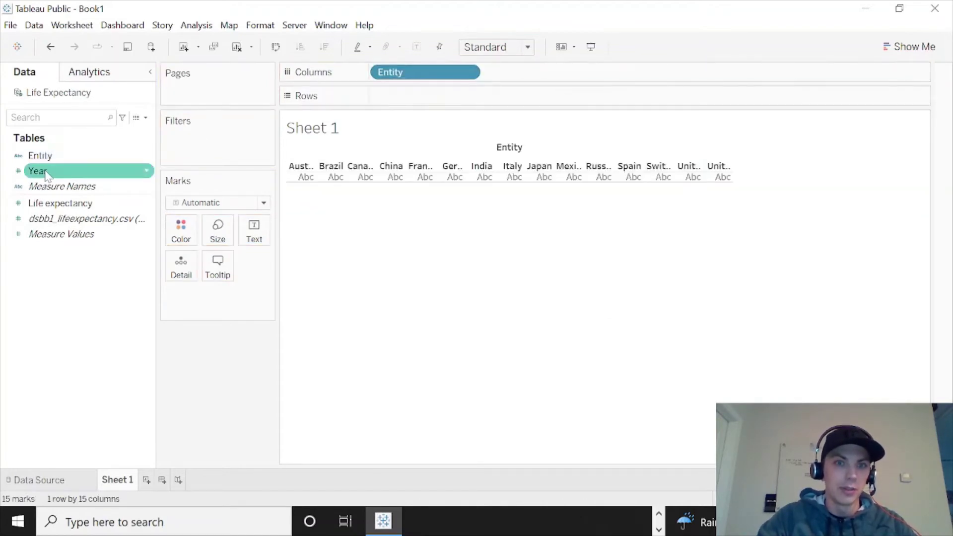
left_click_drag(55, 203, 428, 100)
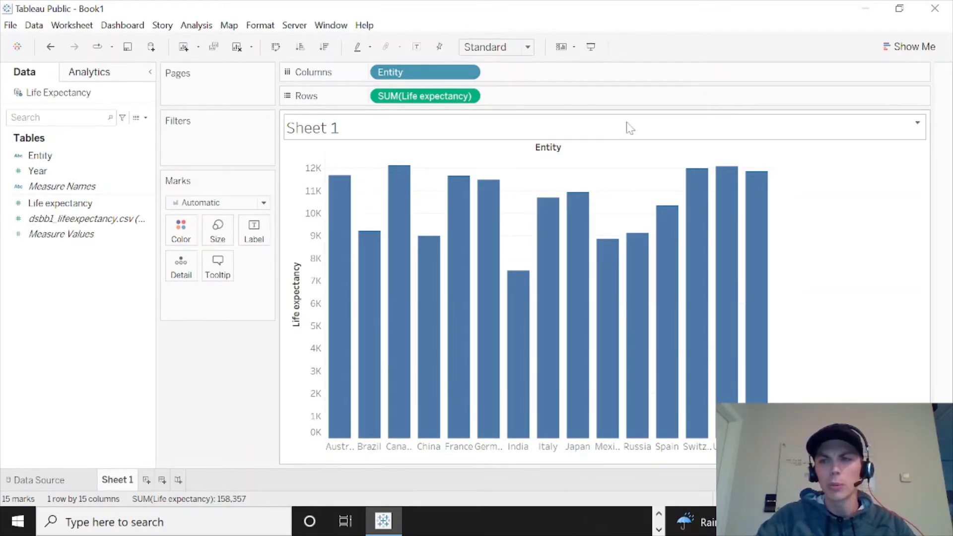
left_click(908, 47)
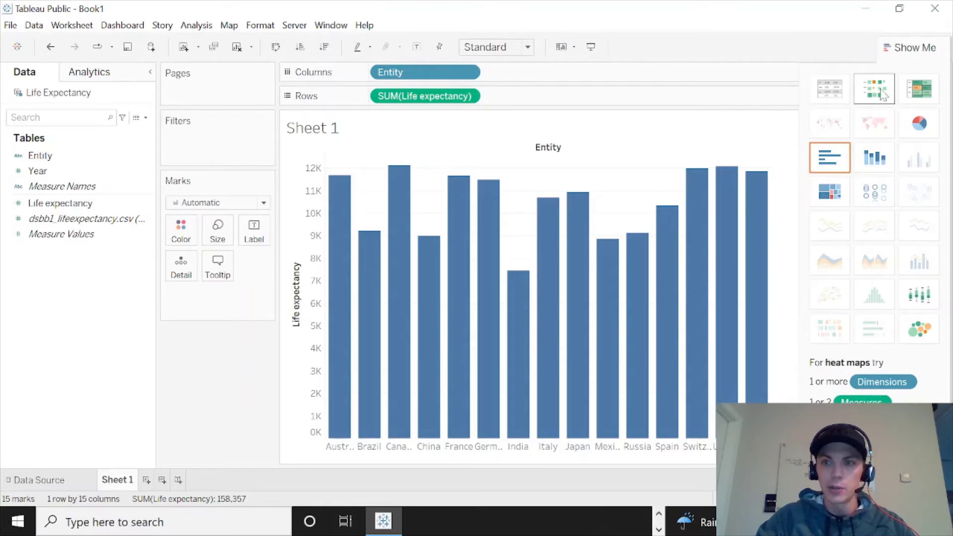
left_click(834, 95)
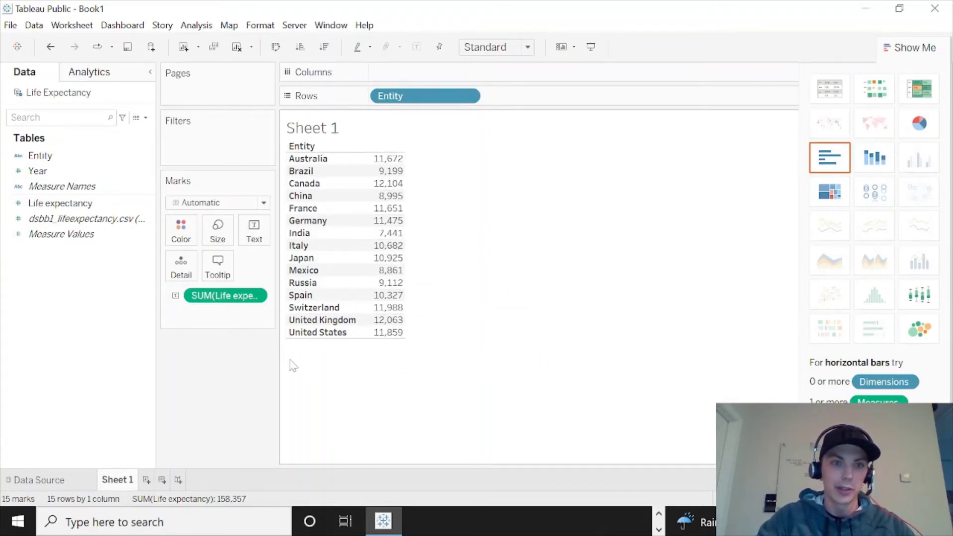
Change the aggregation of the Life expectancy values in the text table to Average
left_click(256, 297)
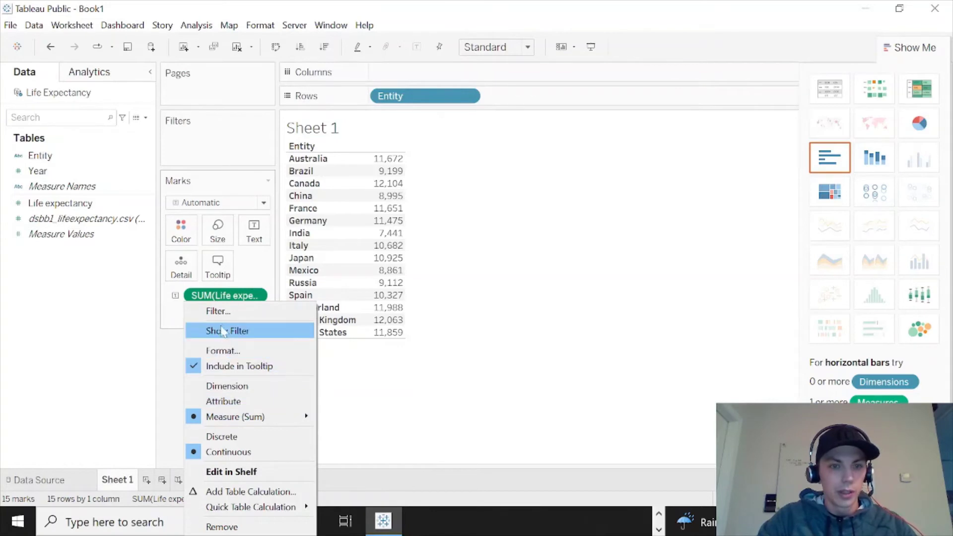
mouse_move(241, 426)
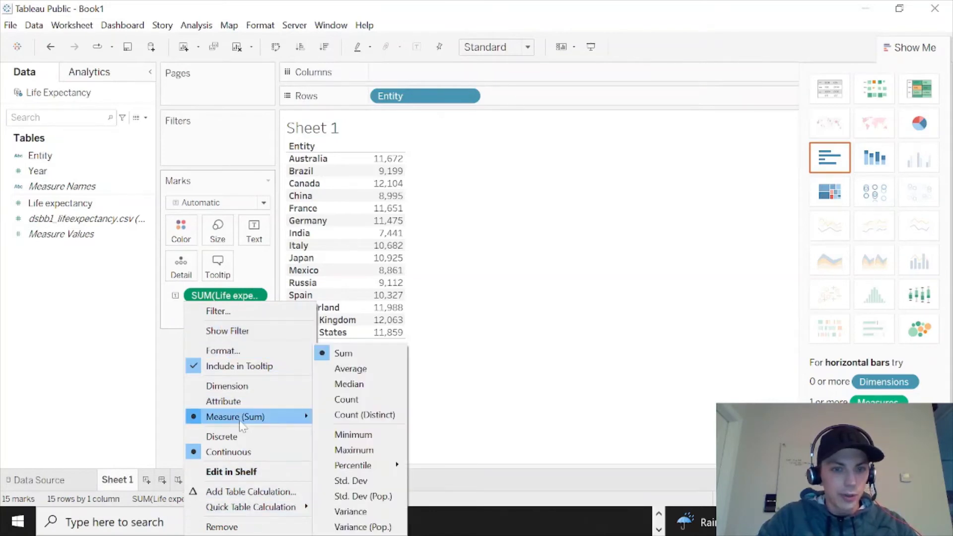
left_click(350, 368)
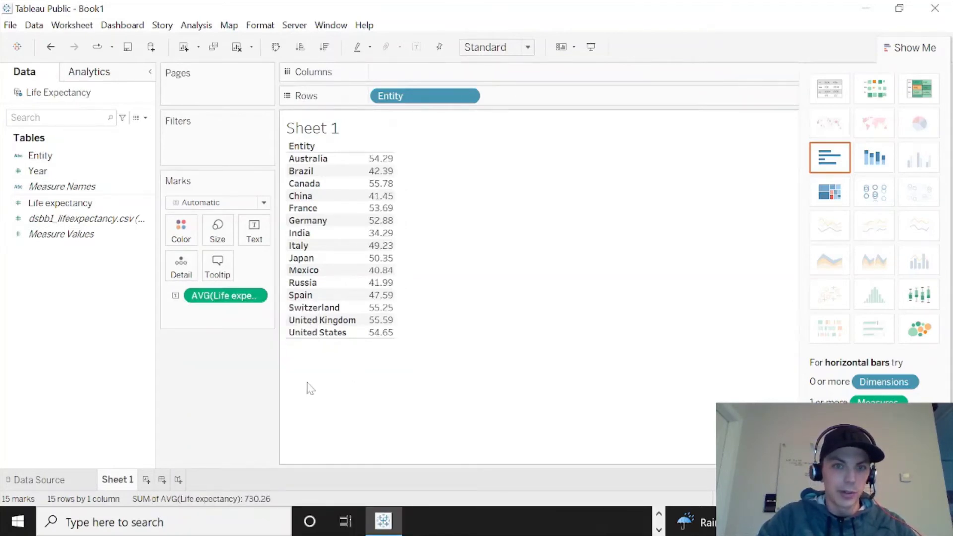
Add Life expectancy to the table as a second value column aggregated by Maximum
mouse_move(376, 175)
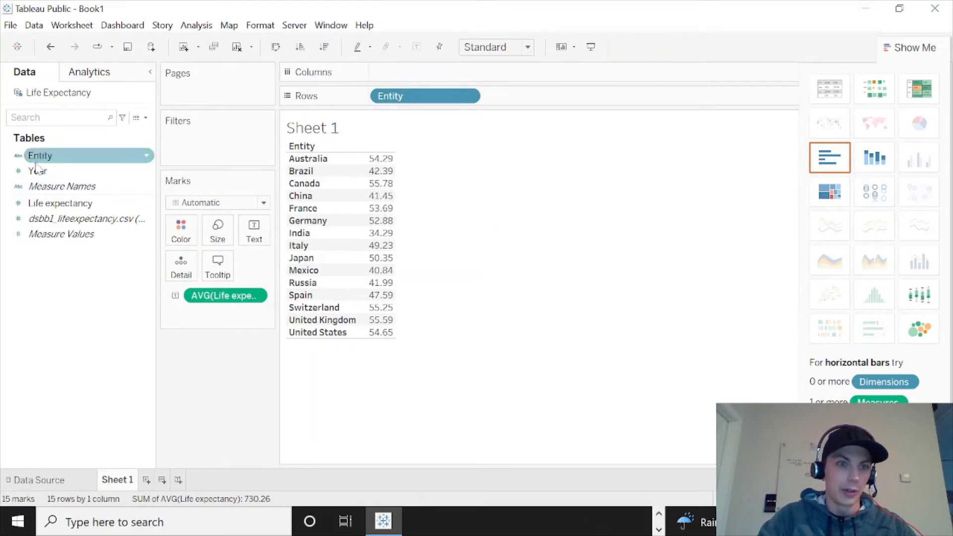
left_click_drag(58, 212, 531, 101)
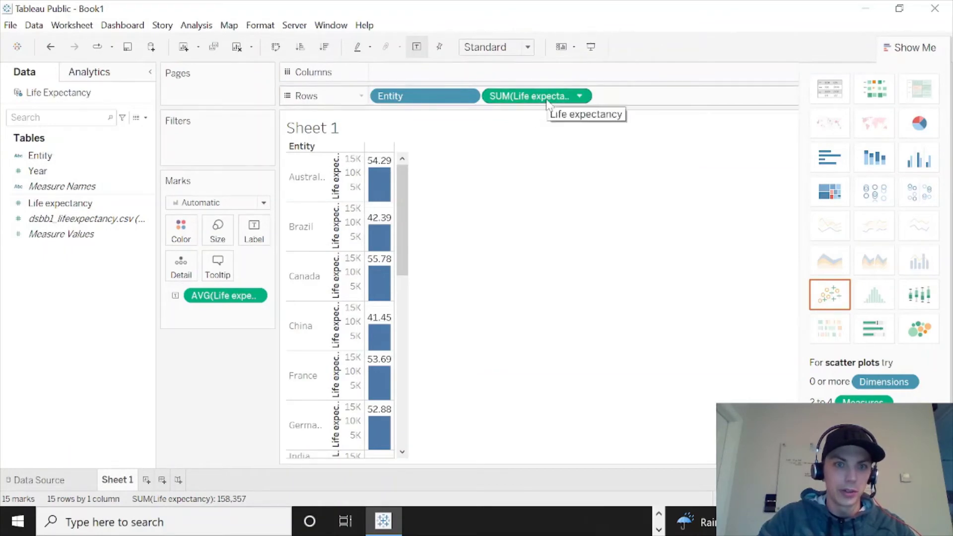
left_click_drag(548, 104, 392, 254)
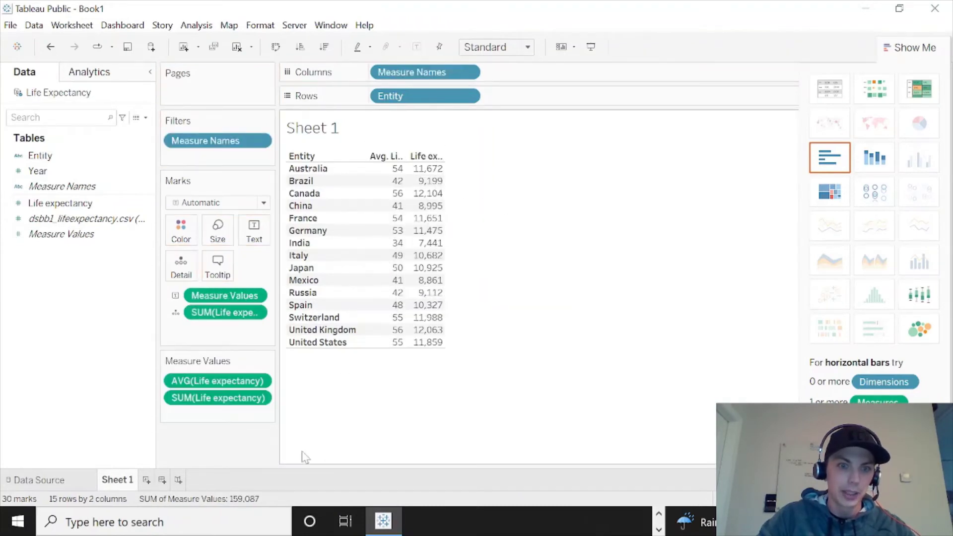
left_click(265, 398)
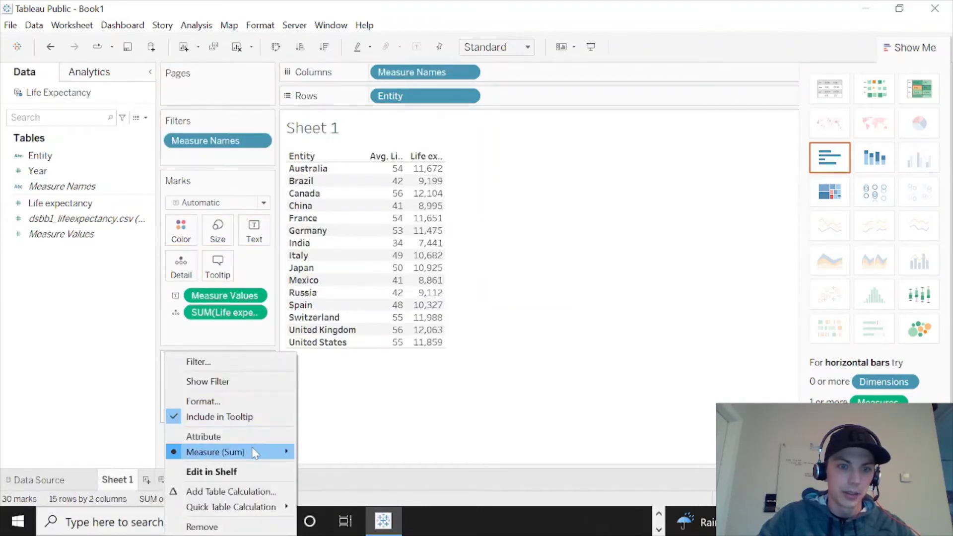
mouse_move(278, 453)
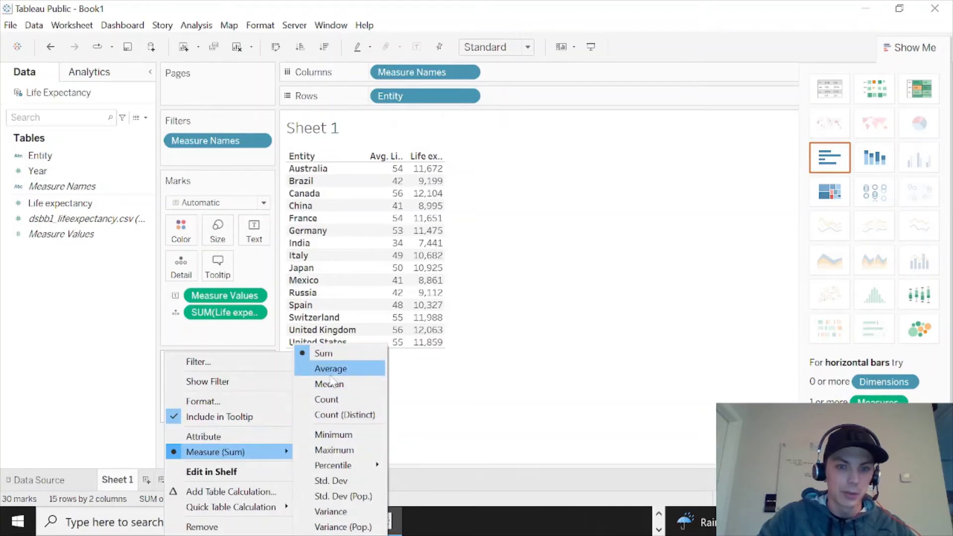
left_click(334, 450)
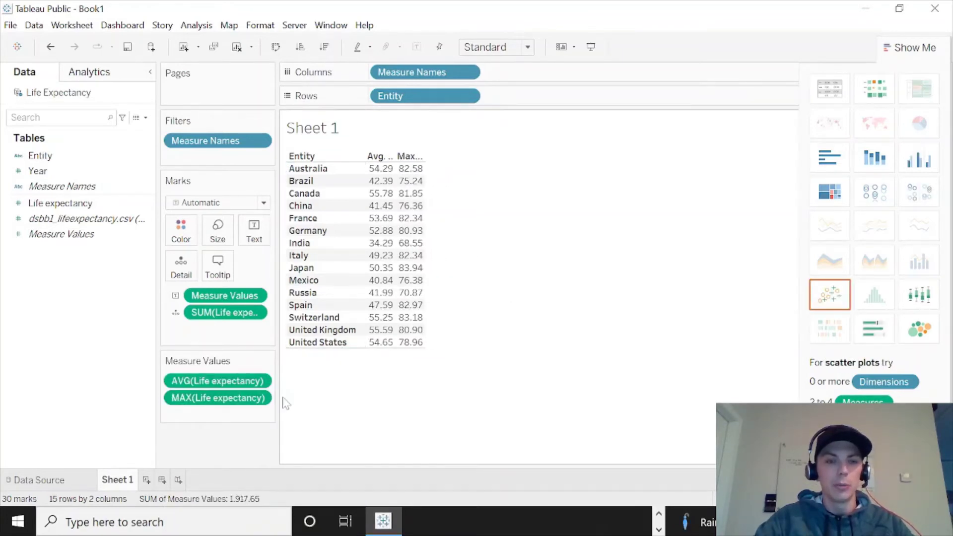
Create a second worksheet with Entity on the rows and Year placed after it on the same shelf
left_click(148, 481)
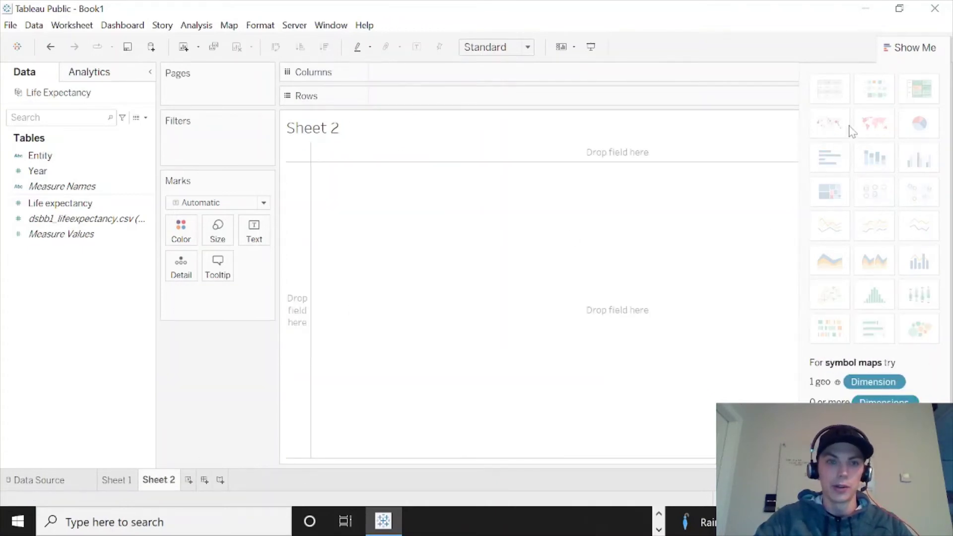
left_click(111, 242)
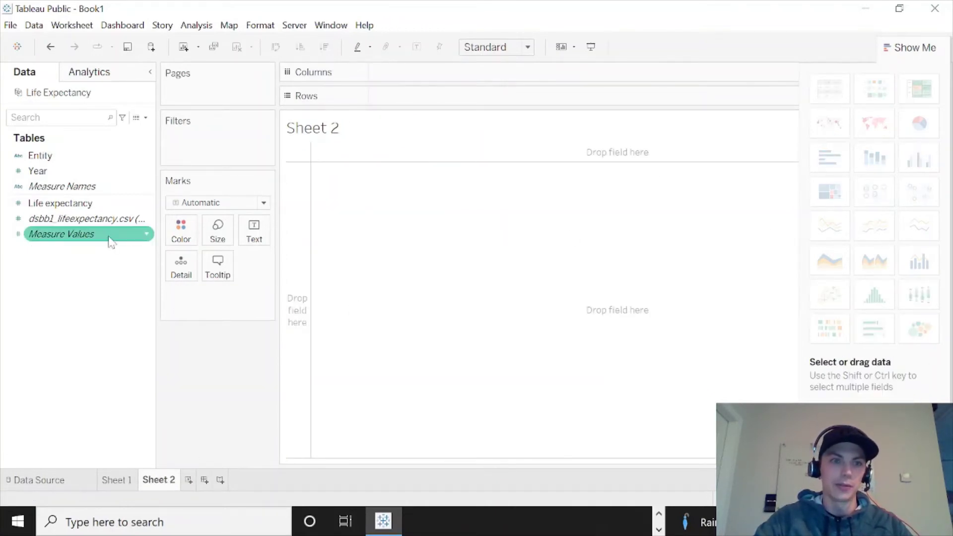
left_click(74, 158)
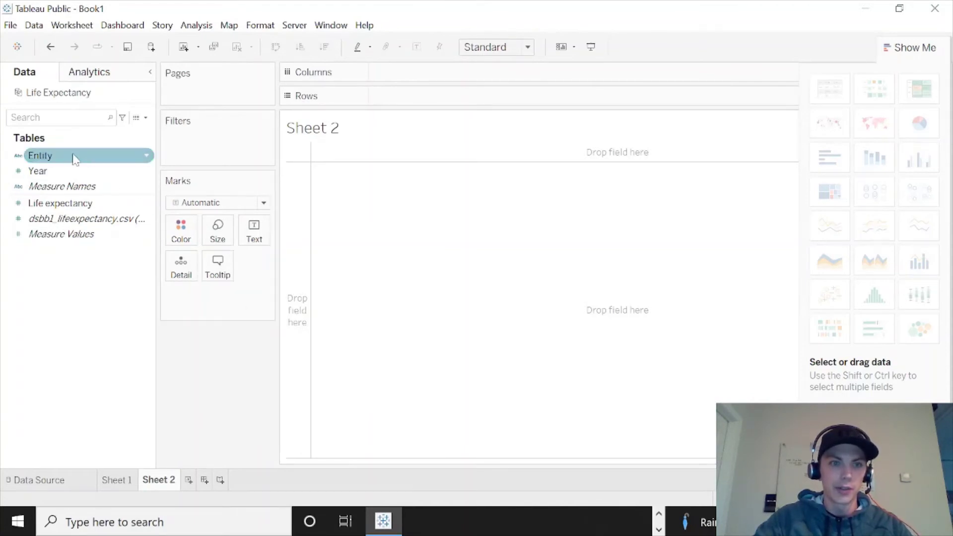
mouse_move(74, 158)
left_mouse_down()
mouse_move(340, 305)
mouse_move(297, 314)
mouse_move(79, 175)
mouse_move(325, 283)
mouse_move(399, 251)
mouse_move(380, 289)
mouse_move(434, 315)
left_mouse_up()
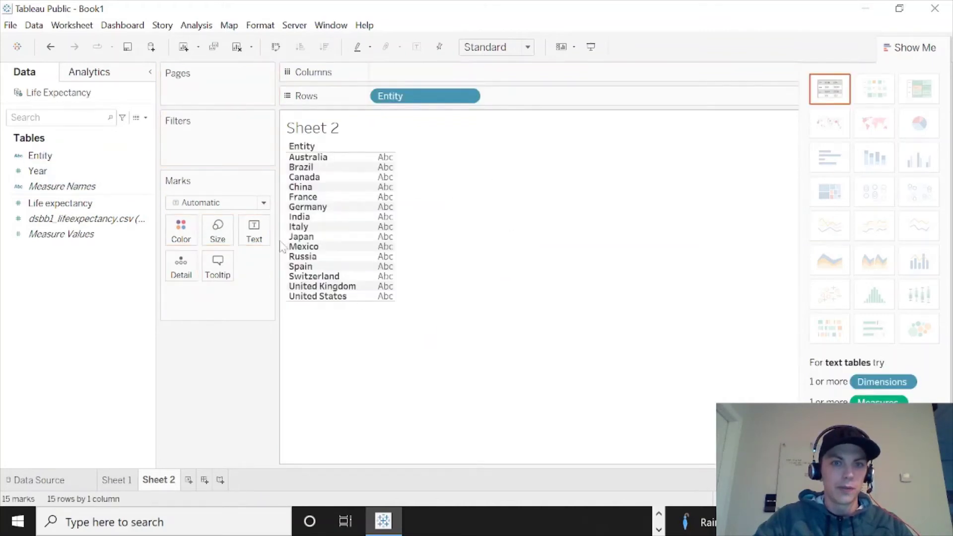
left_click(47, 173)
mouse_move(47, 176)
left_mouse_down()
mouse_move(419, 223)
mouse_move(380, 217)
left_mouse_up()
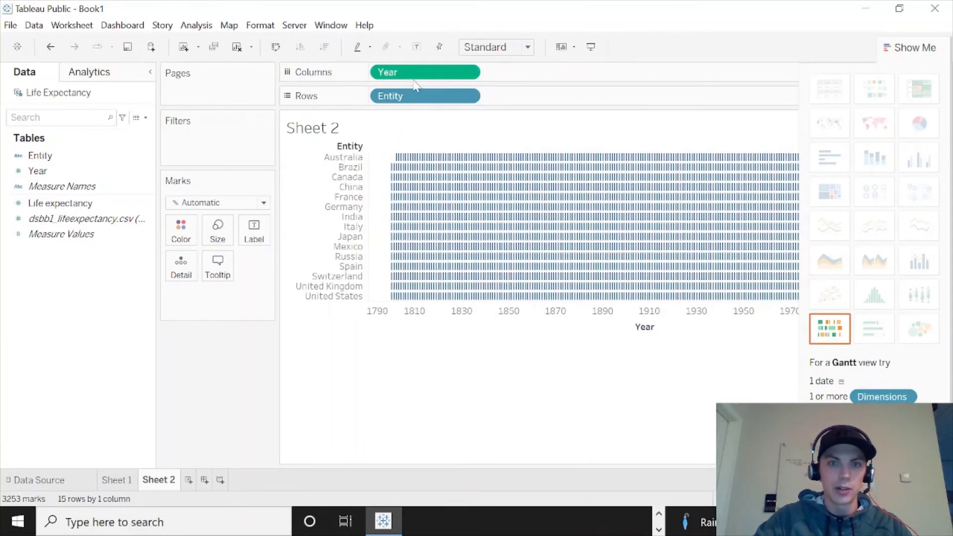
left_click_drag(417, 74, 544, 100)
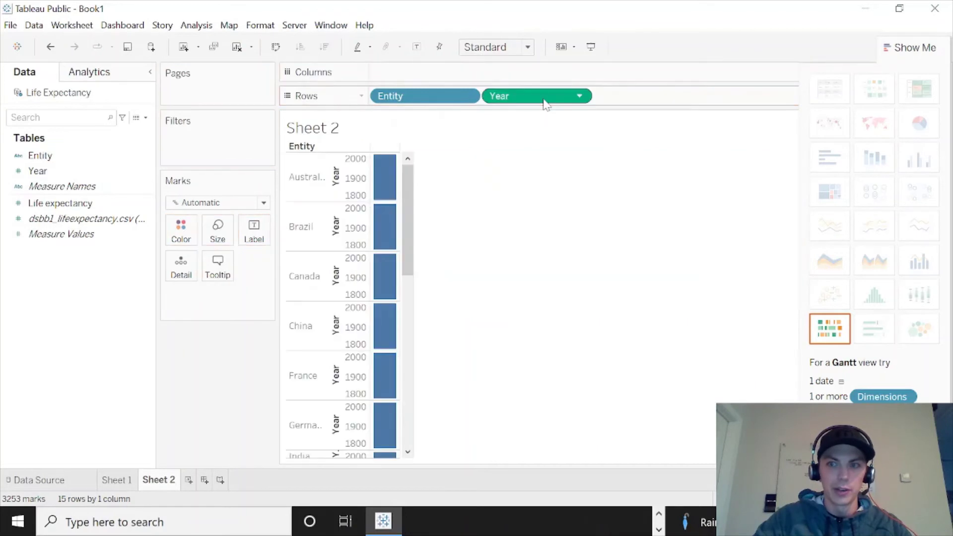
Convert the Year field on the rows of Sheet 2 to discrete
left_click_drag(465, 94, 703, 100)
left_click(582, 97)
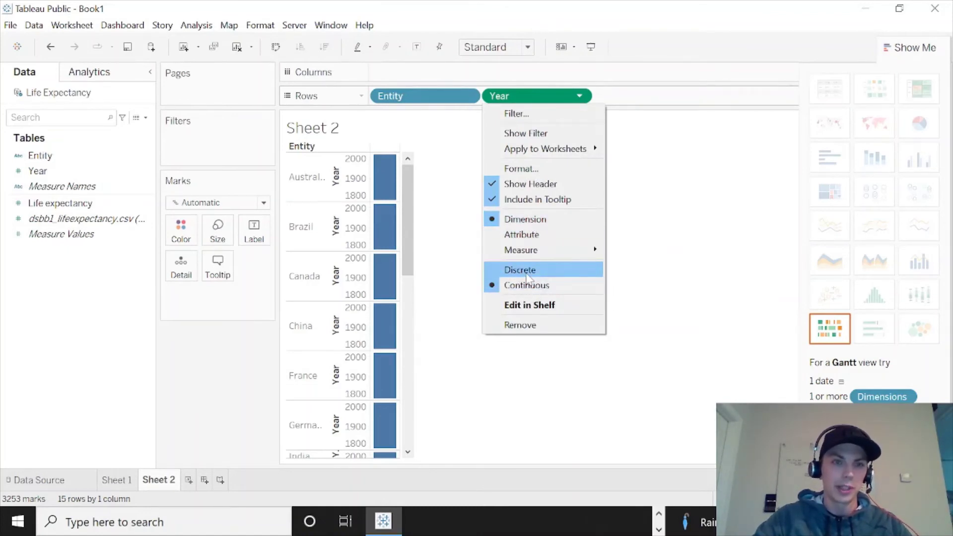
left_click(20, 173)
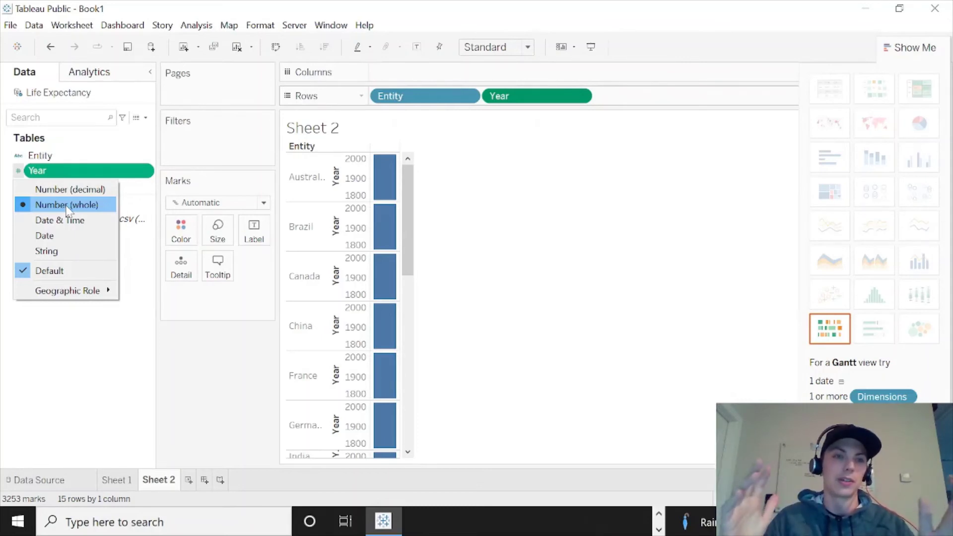
left_click(580, 96)
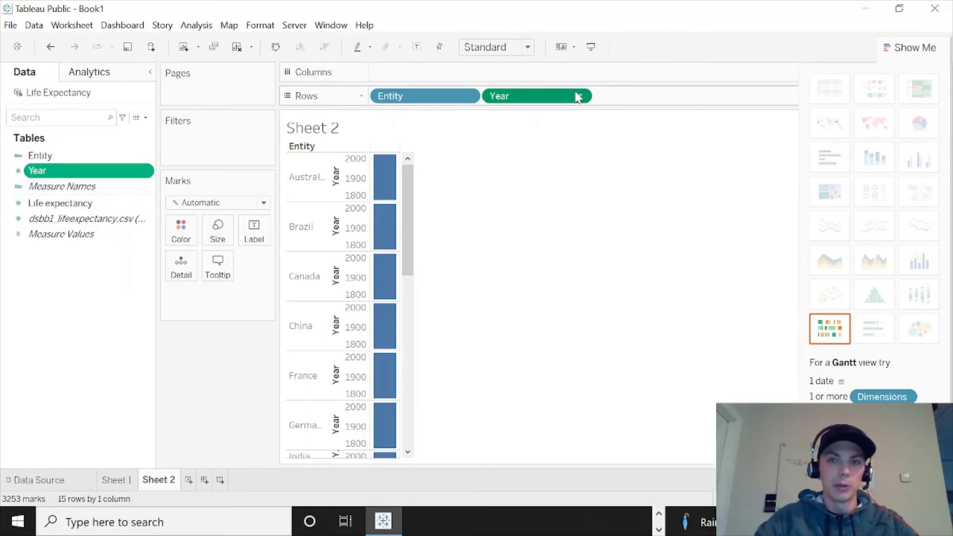
left_click(579, 95)
left_click(568, 275)
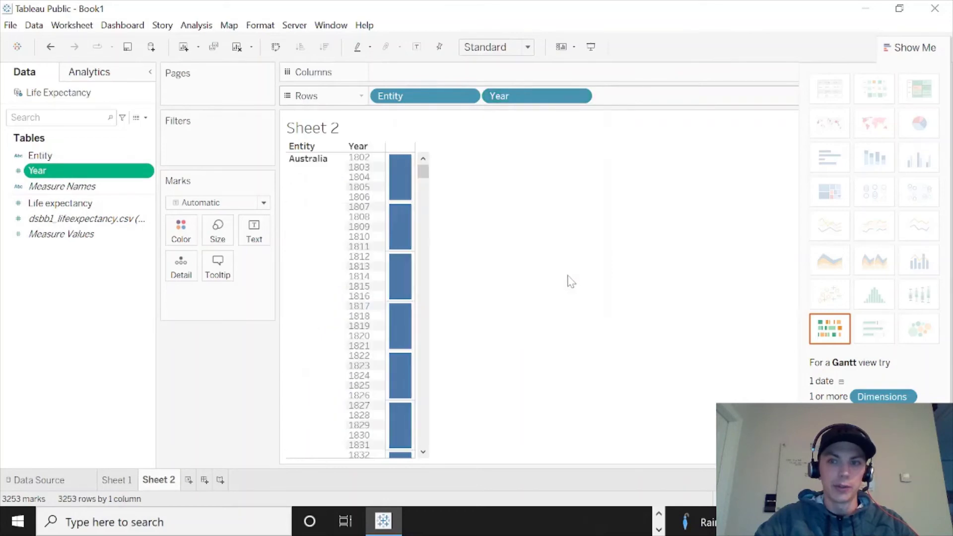
Try Entity and Year on the columns of Sheet 2 and return both to the rows
left_click_drag(418, 92, 422, 75)
left_click_drag(534, 77, 536, 74)
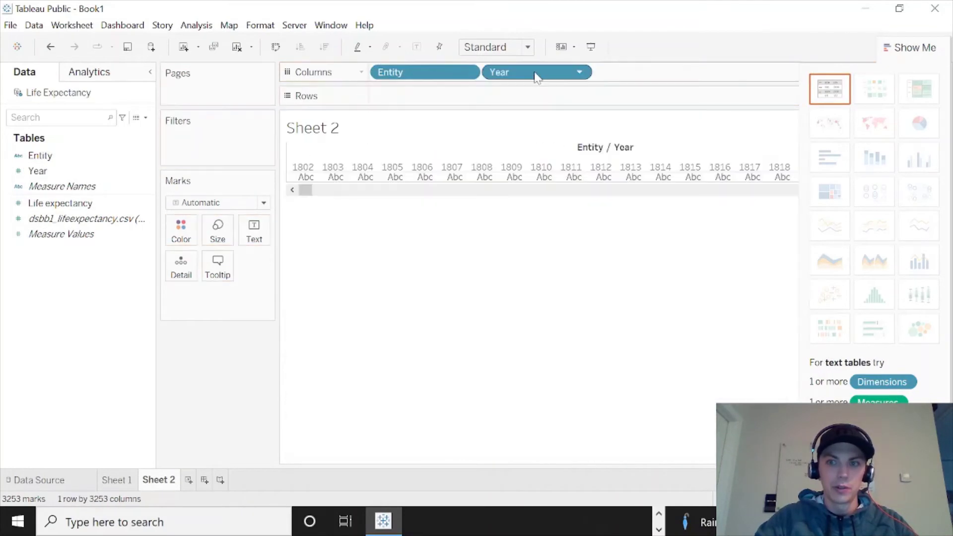
left_click_drag(442, 79, 427, 95)
left_click_drag(474, 75, 543, 95)
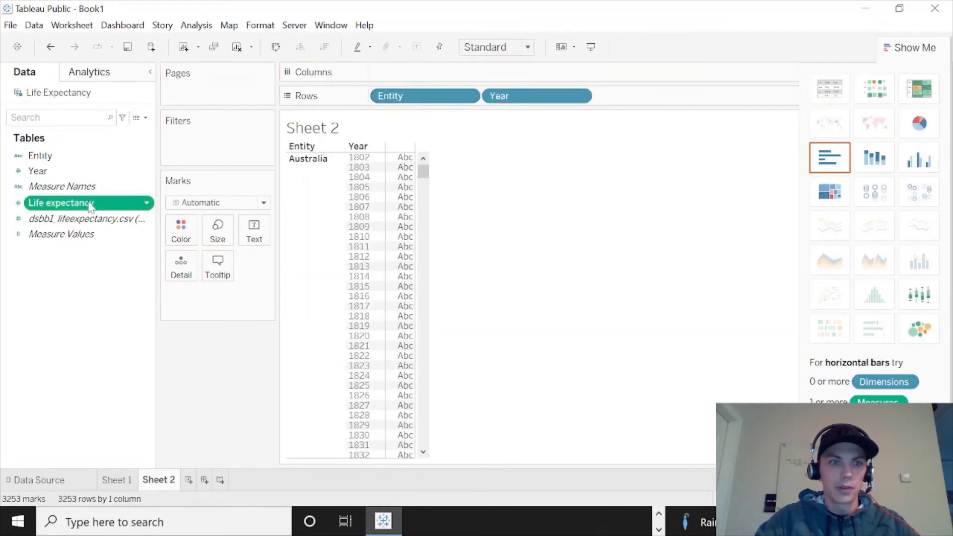
Add Life expectancy after Year on the rows of Sheet 2 and remove Entity from the rows
left_click_drag(60, 203, 595, 91)
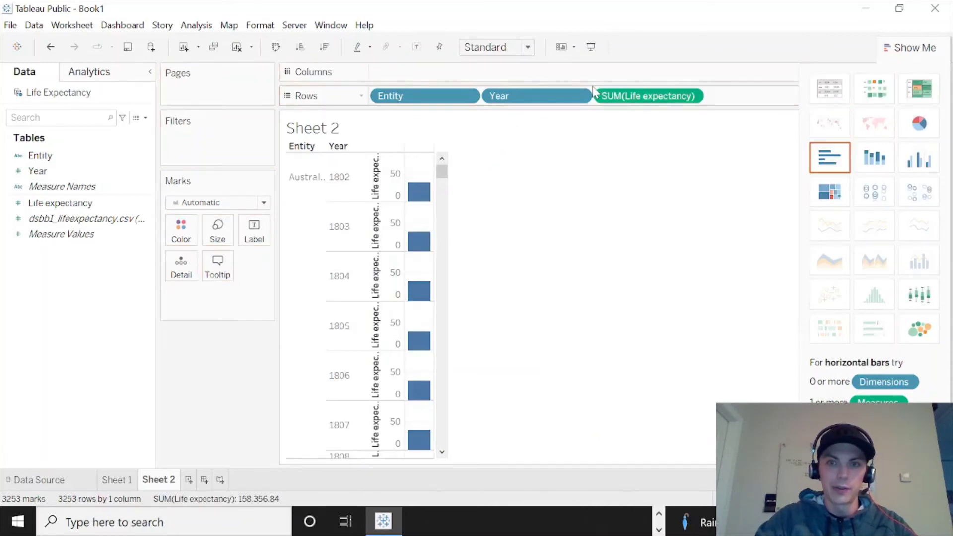
left_click(469, 96)
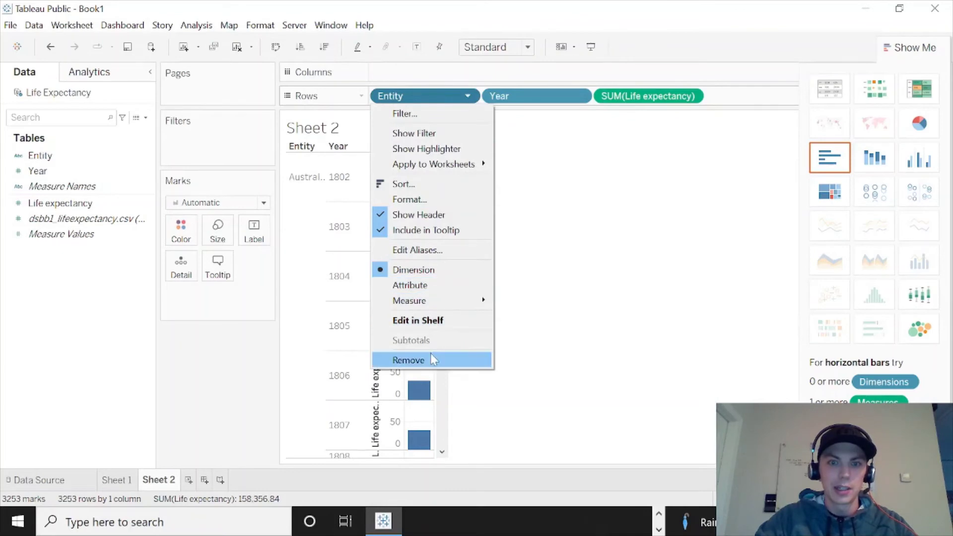
left_click(432, 359)
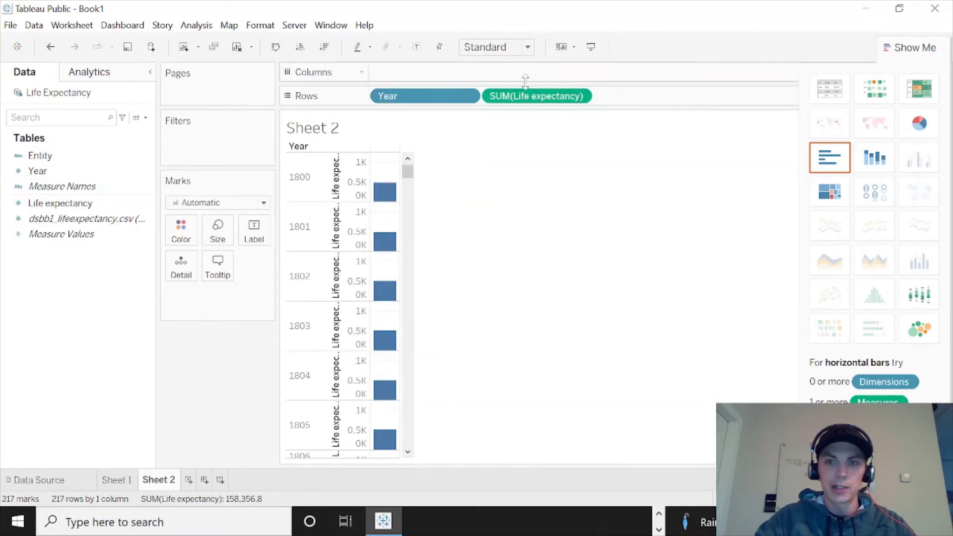
Change the aggregation of Life expectancy on the rows of Sheet 2 from sum to Average
left_click(587, 97)
mouse_move(550, 253)
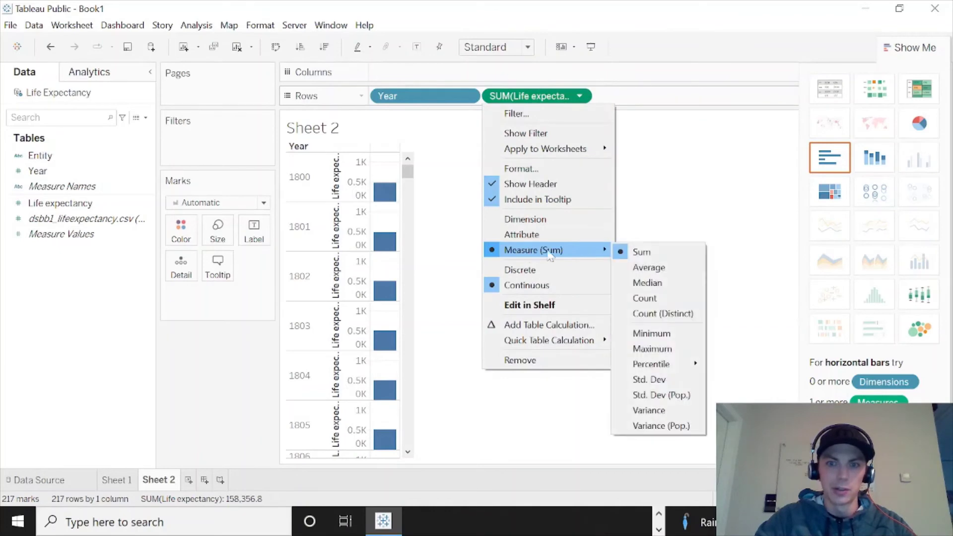
left_click(664, 268)
Move Year from the rows to the columns as a continuous dimension, switching it to Attribute and back to Dimension
left_click(469, 98)
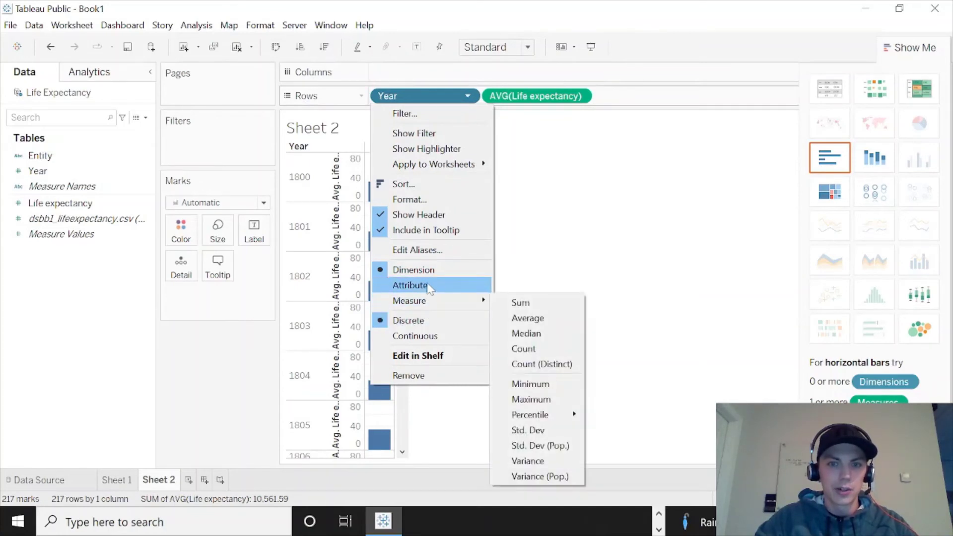
left_click(428, 284)
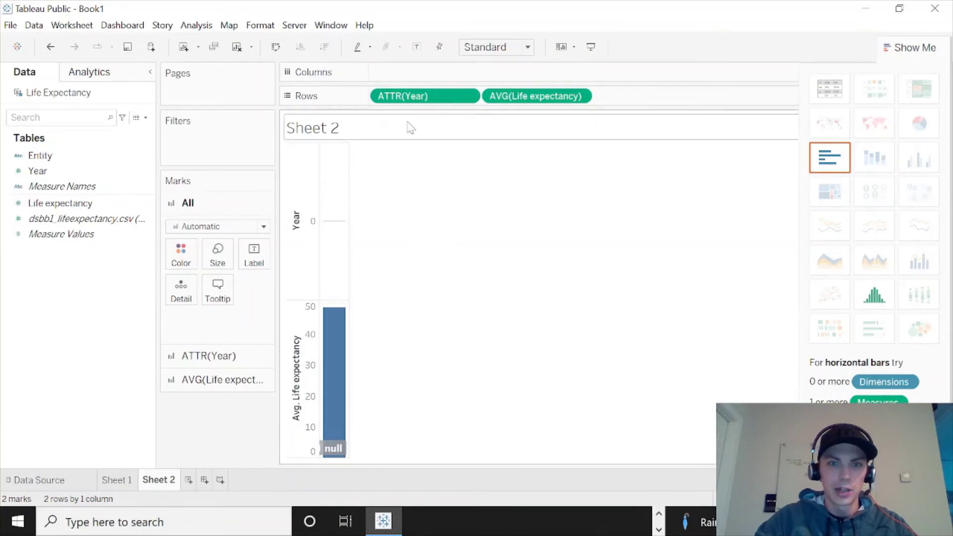
left_click_drag(401, 102, 402, 76)
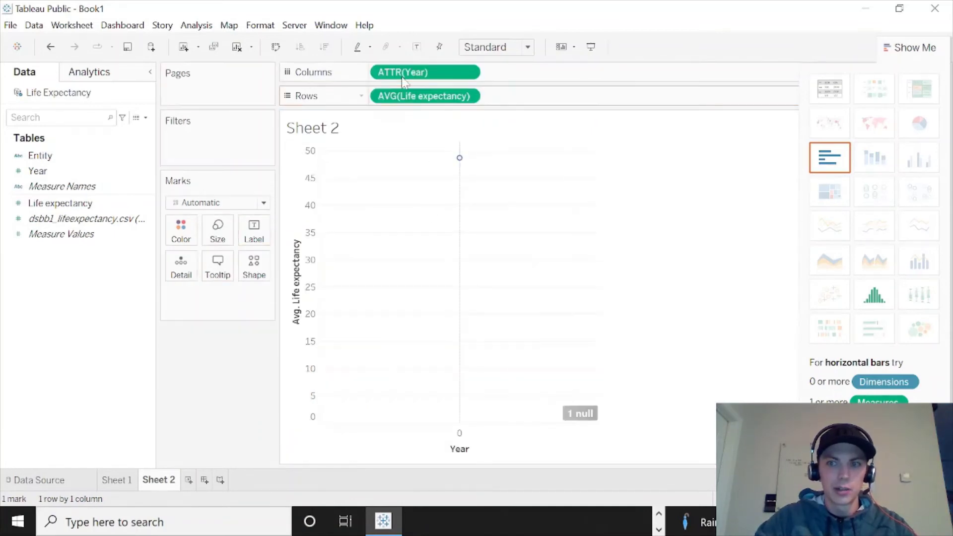
left_click(468, 73)
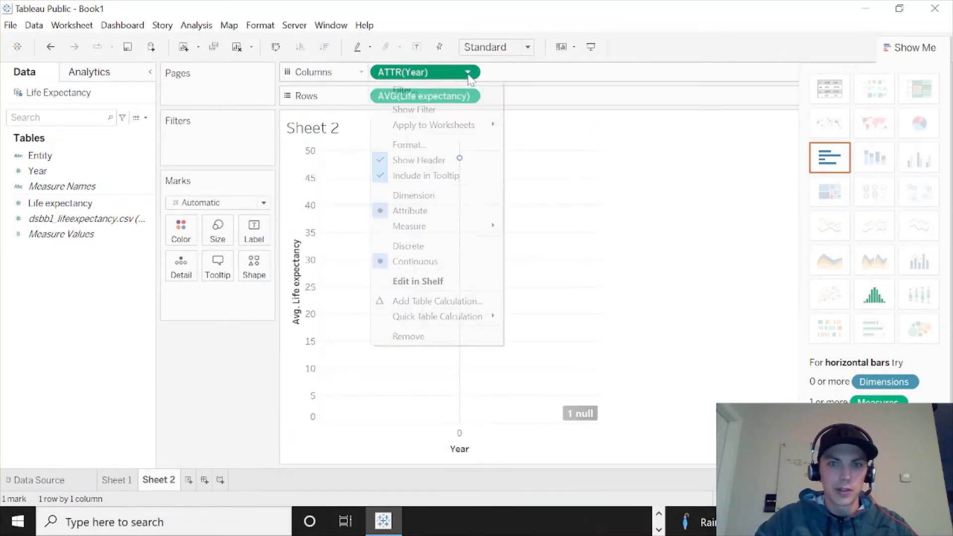
left_click(455, 197)
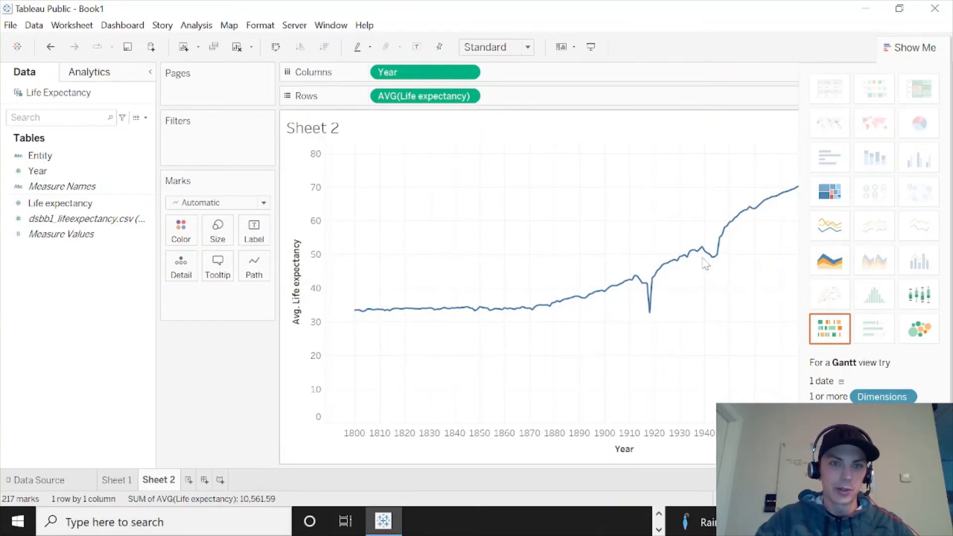
Replace the title of Sheet 2 with "Average Life Expectancy Chart"
double_click(315, 131)
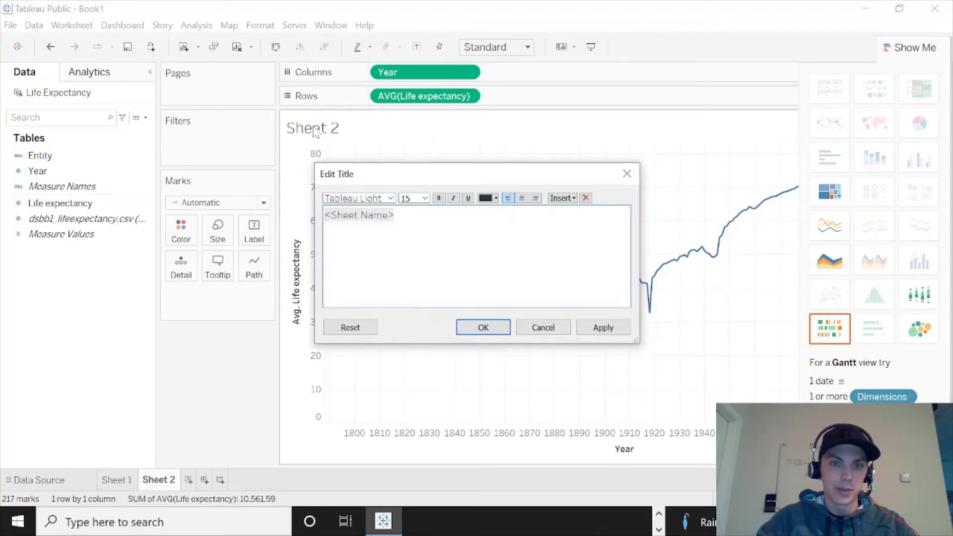
key("ctrl+a")
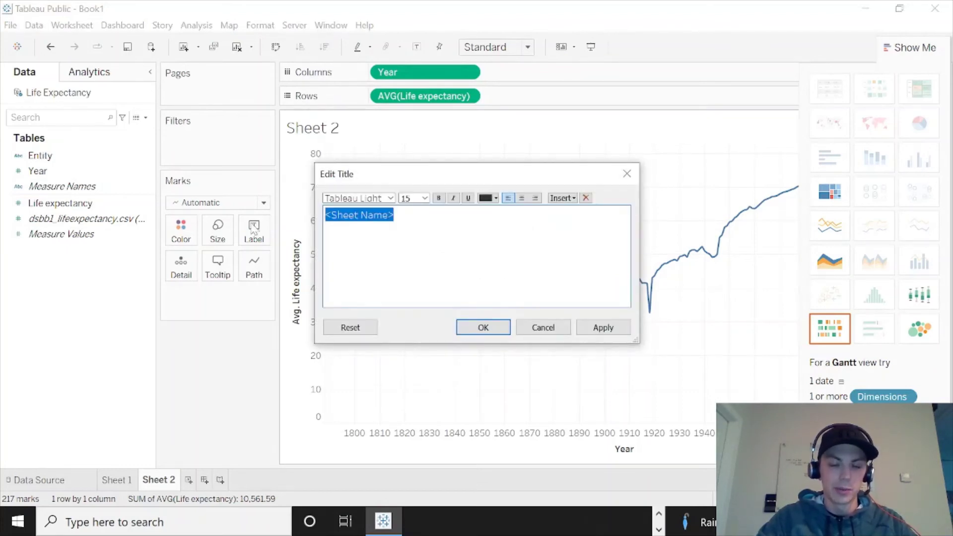
type("Aver")
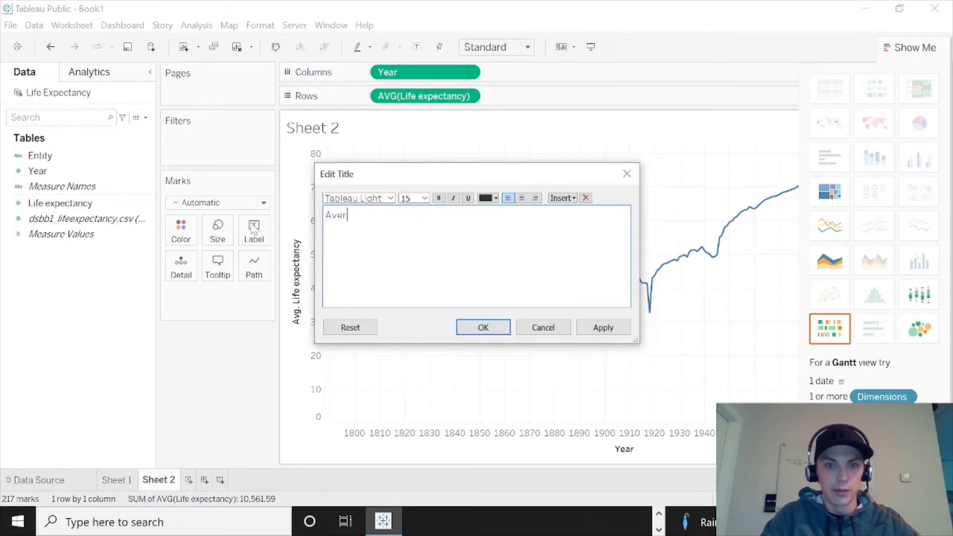
type("age Life Expectancy Chart")
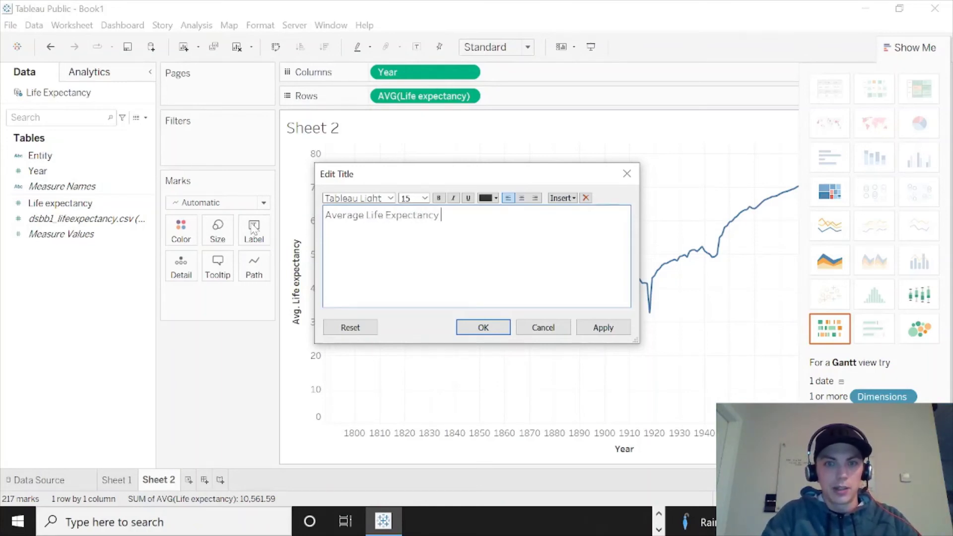
left_click(604, 328)
left_click(484, 327)
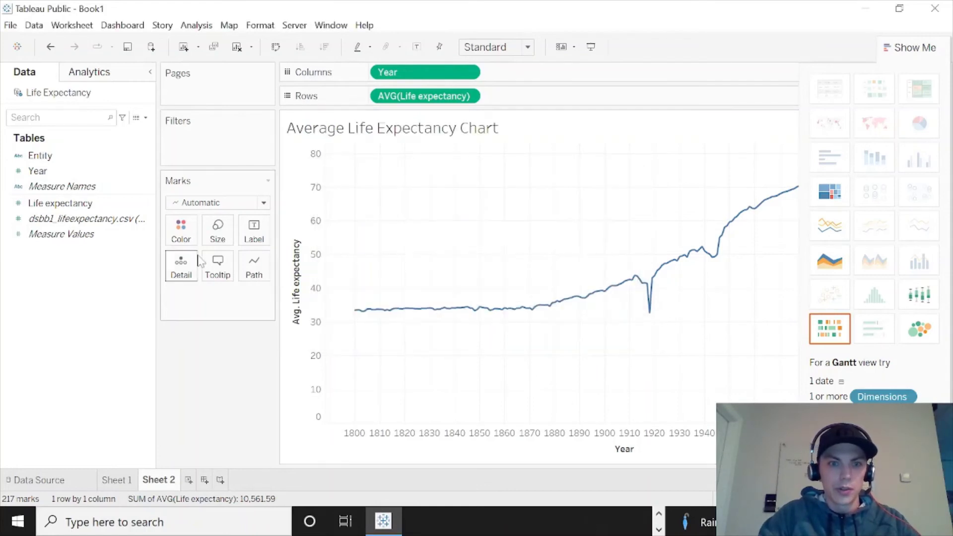
Try the Bar and Area mark types on the average life expectancy chart
left_click(213, 202)
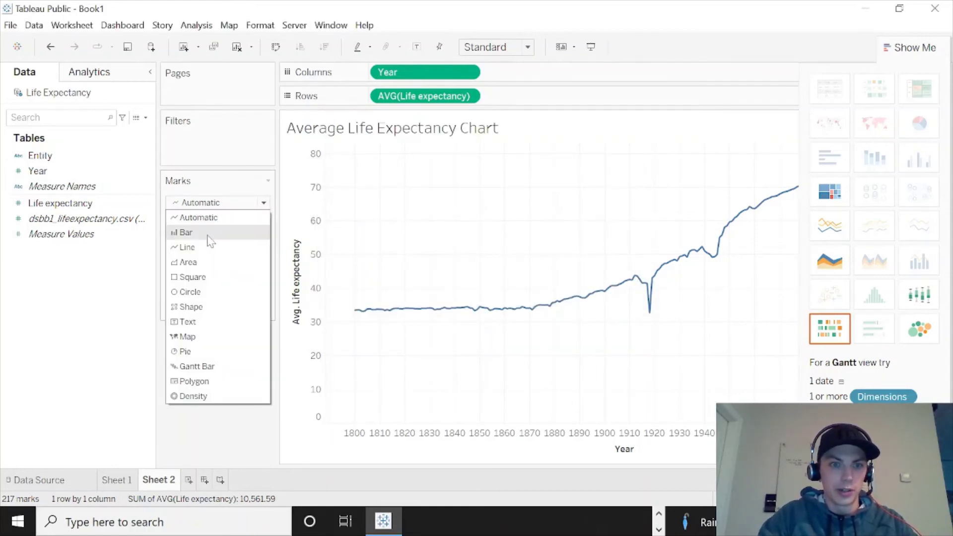
left_click(191, 231)
left_click(216, 206)
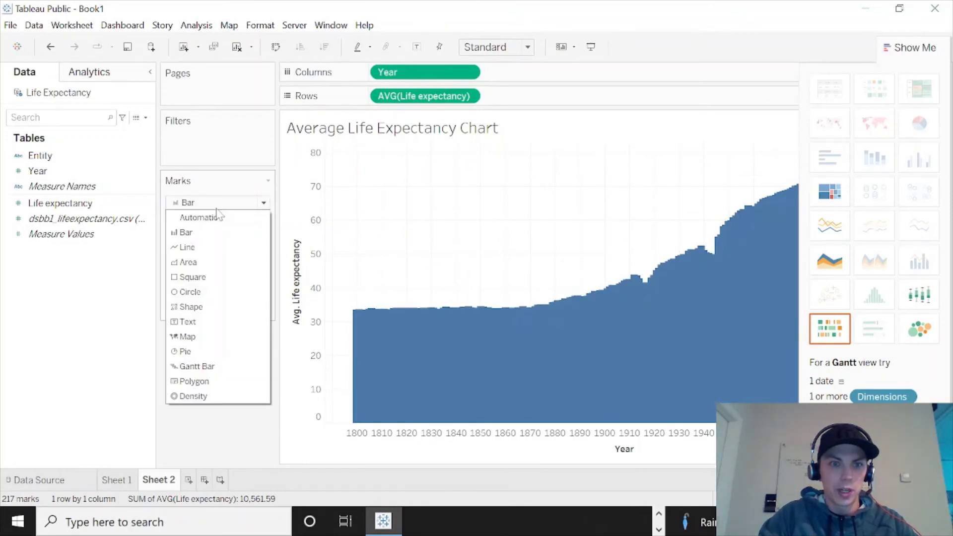
left_click(214, 268)
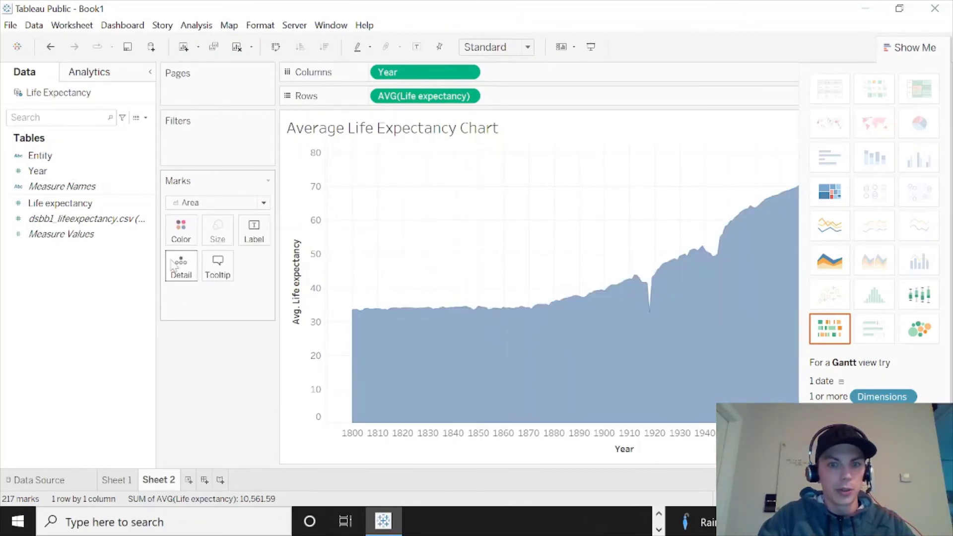
Add Entity to the marks as Detail and set the mark type to Automatic
left_click_drag(37, 155, 185, 280)
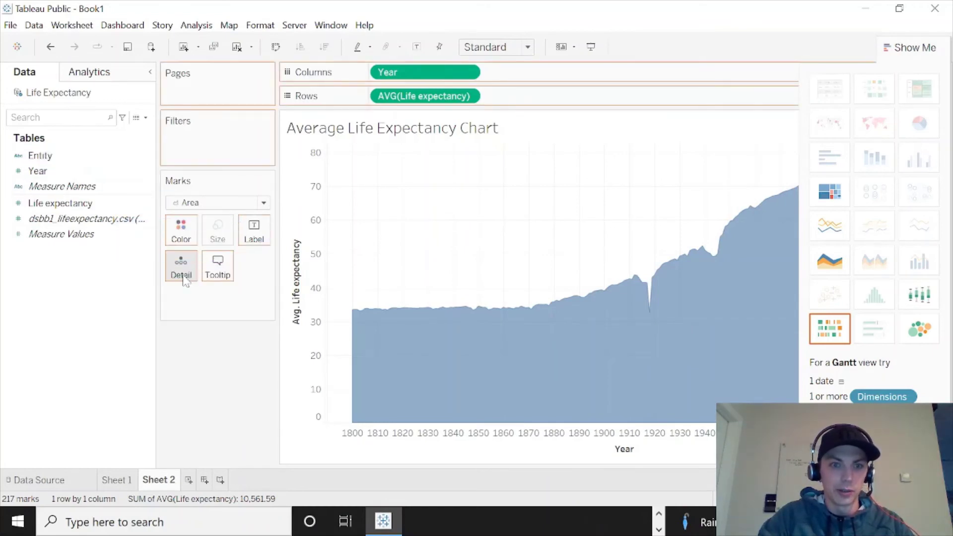
double_click(58, 157)
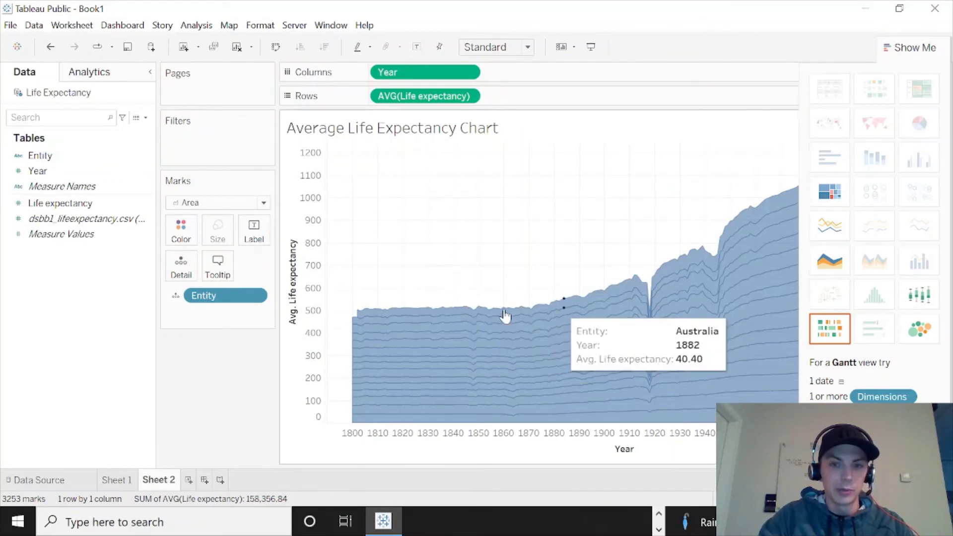
left_click(198, 204)
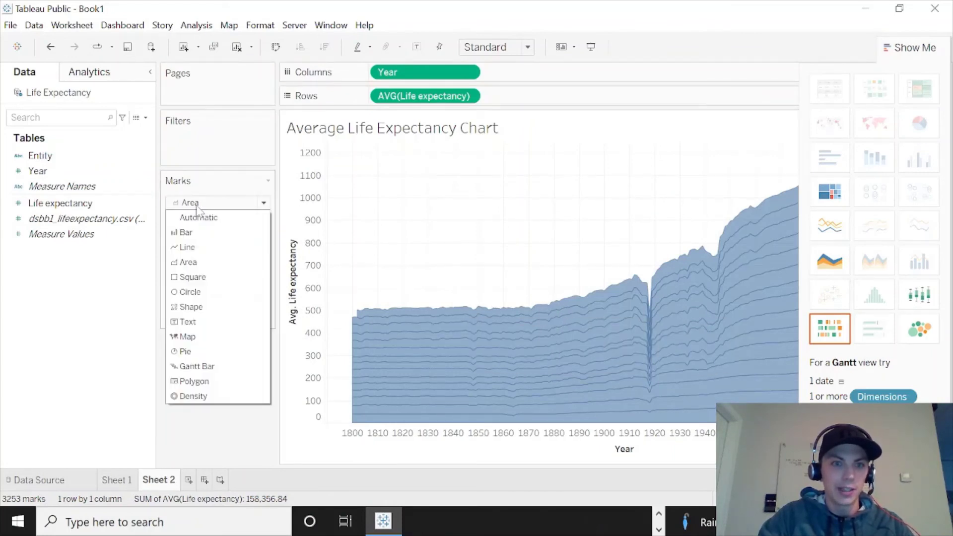
left_click(196, 215)
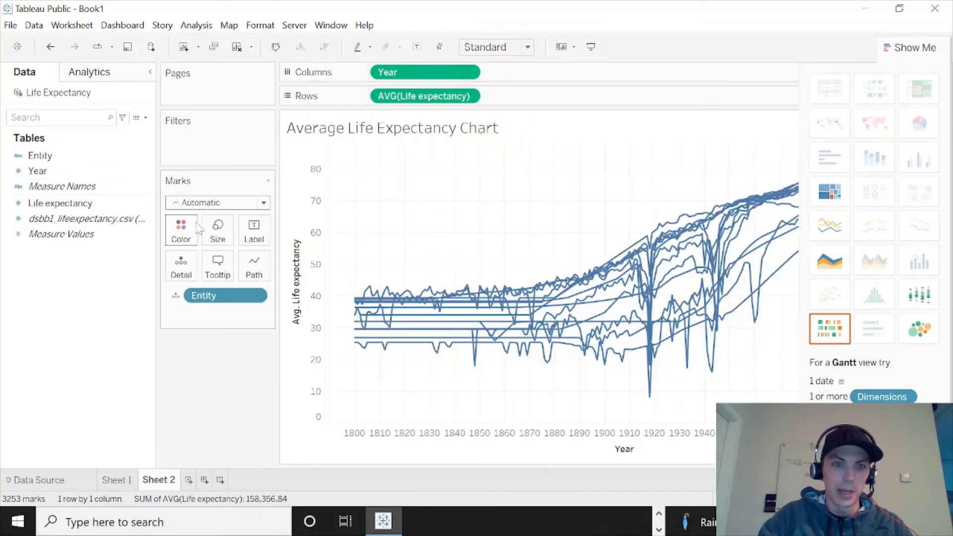
Change the Entity field on the marks from Detail to Color so each country's line has its own color
left_click(210, 203)
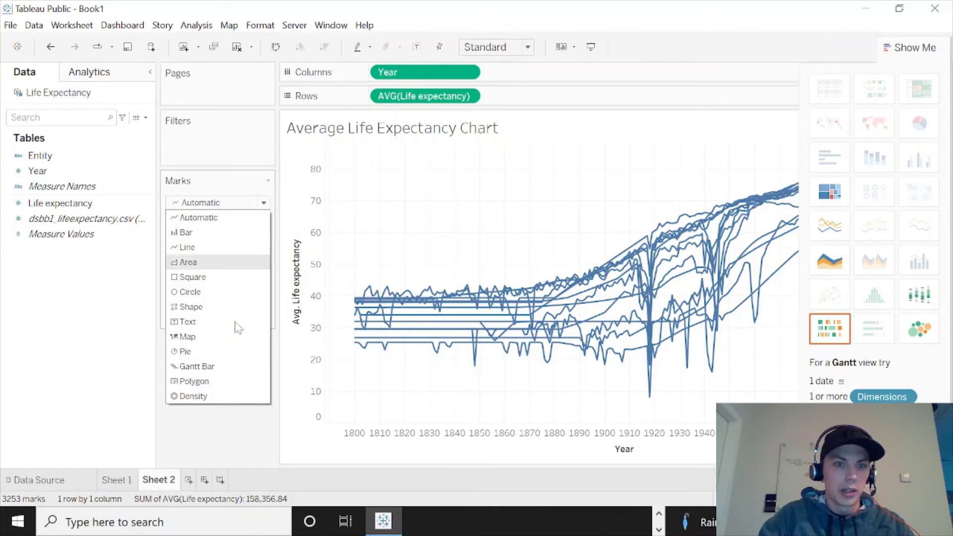
left_click(232, 435)
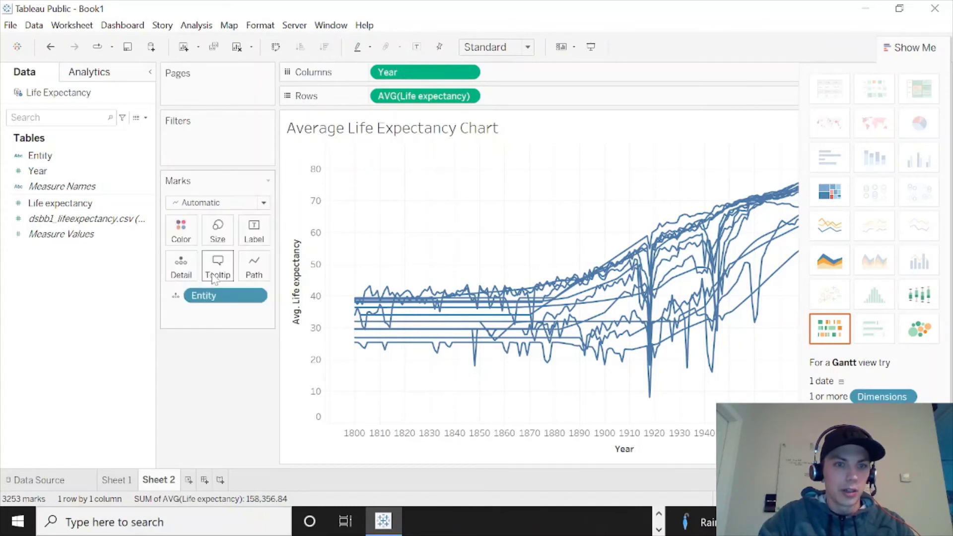
left_click(184, 233)
left_click(147, 340)
left_click(177, 297)
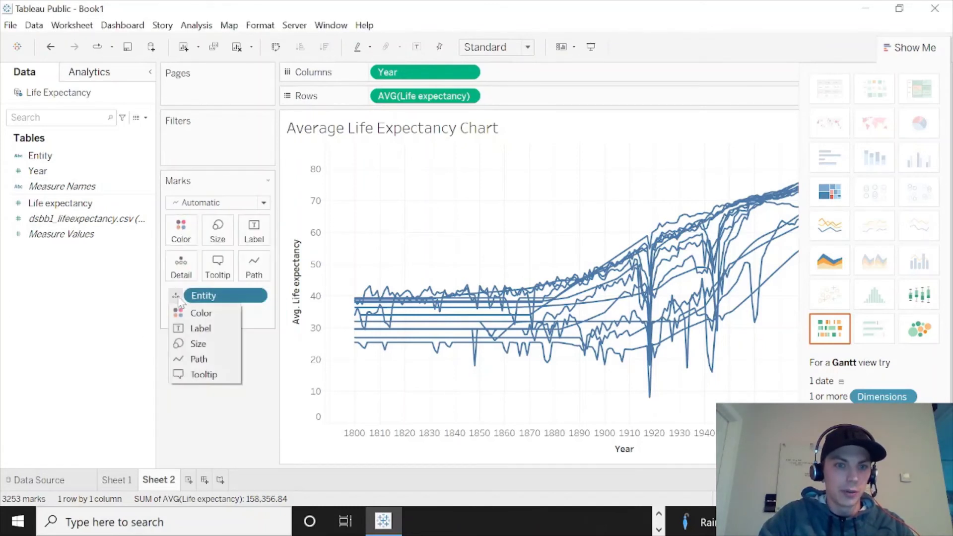
left_click(181, 312)
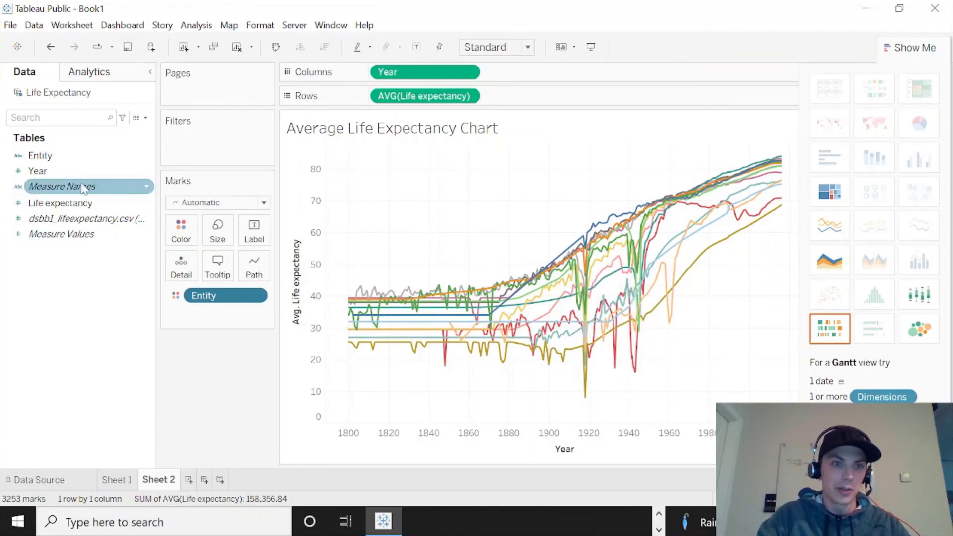
Filter the chart by Entity to include only Australia, Brazil and Canada
left_click_drag(78, 155, 200, 148)
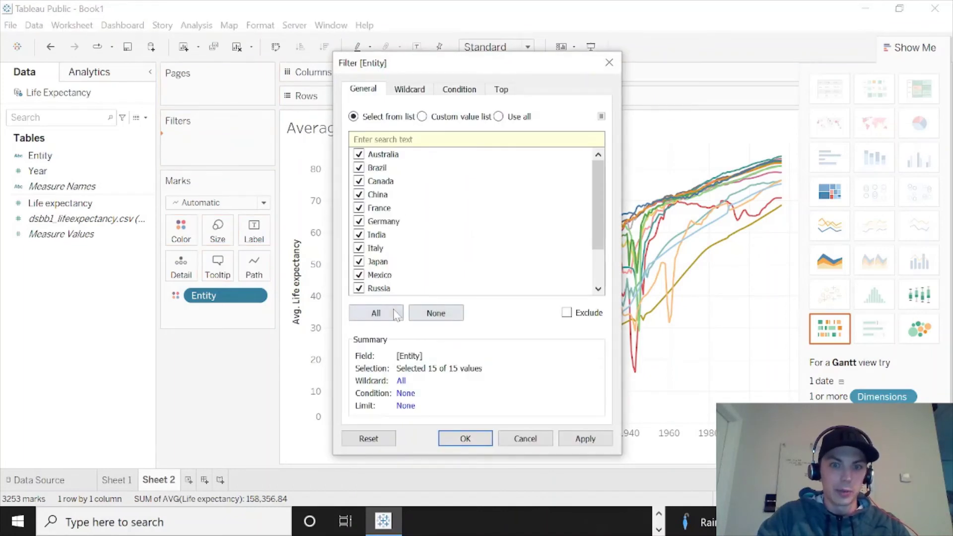
left_click(436, 313)
left_click(359, 155)
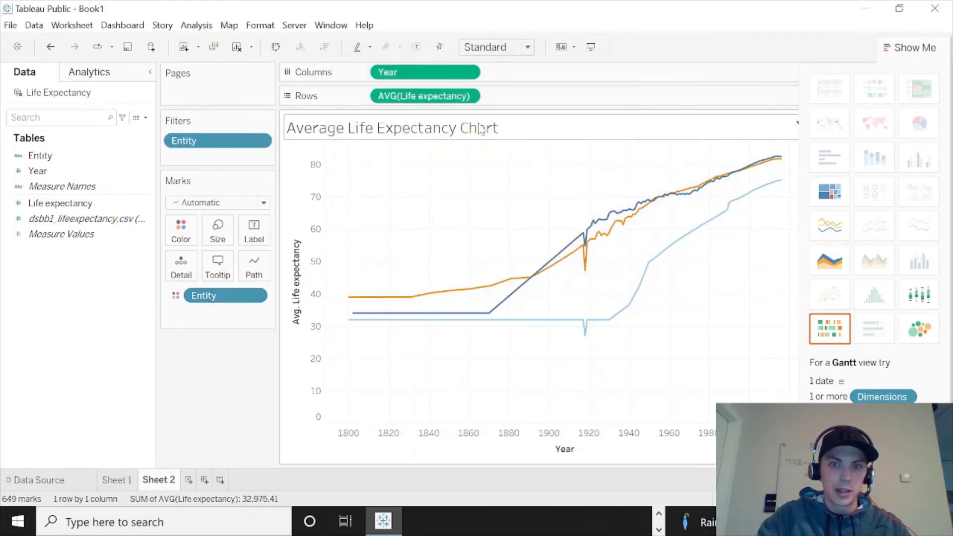
Extend the title of Sheet 2 to "Average Life Expectancy Chart (Australia, Brazil, Canada)"
double_click(510, 127)
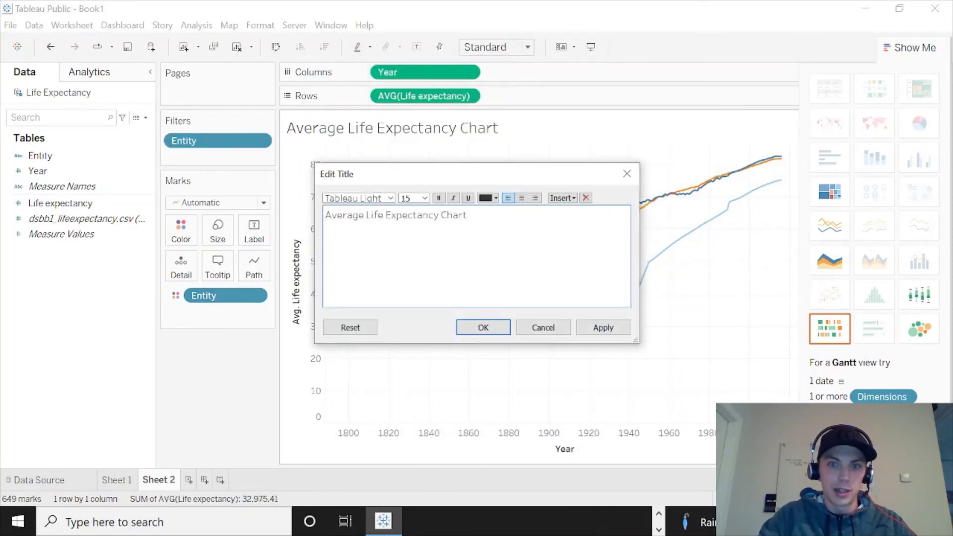
type("(A")
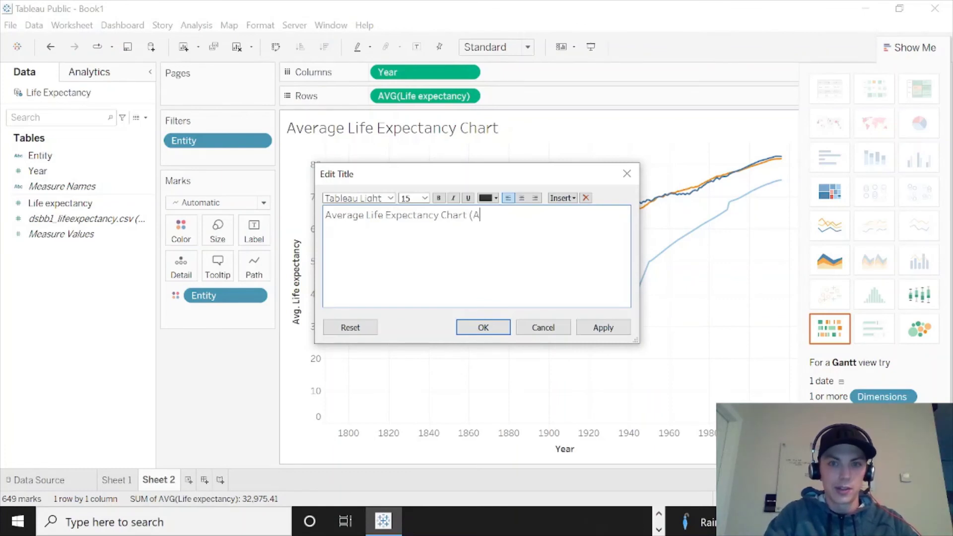
type("ustrali")
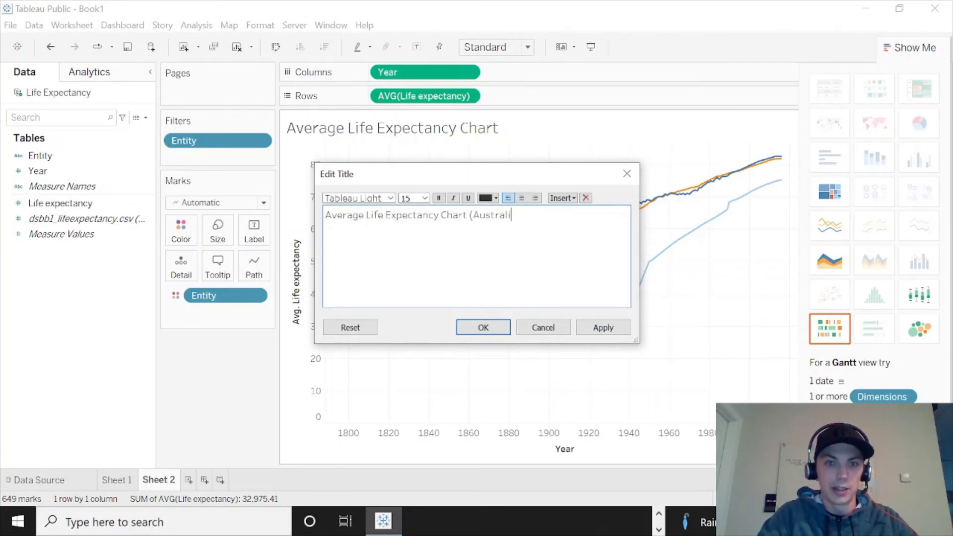
type("a, Brazil, Canada")
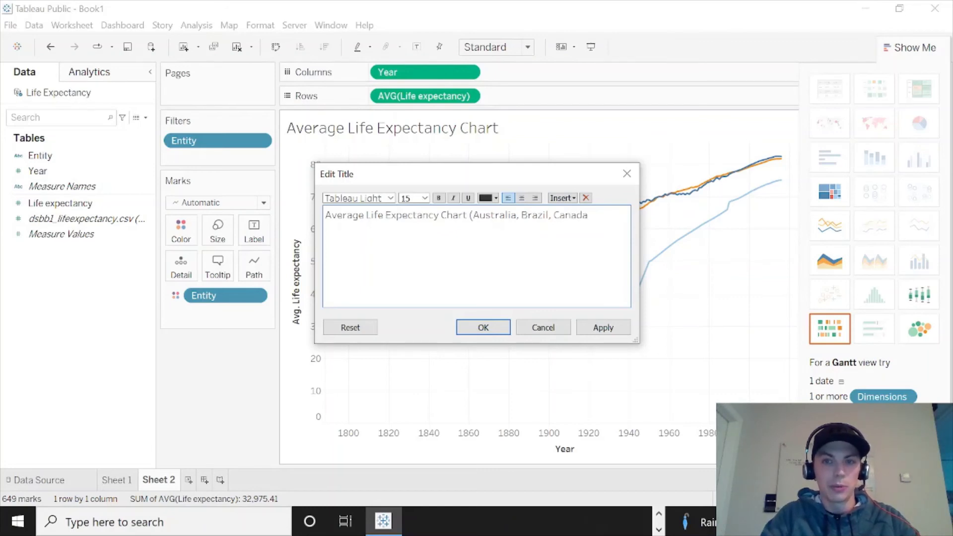
left_click(470, 326)
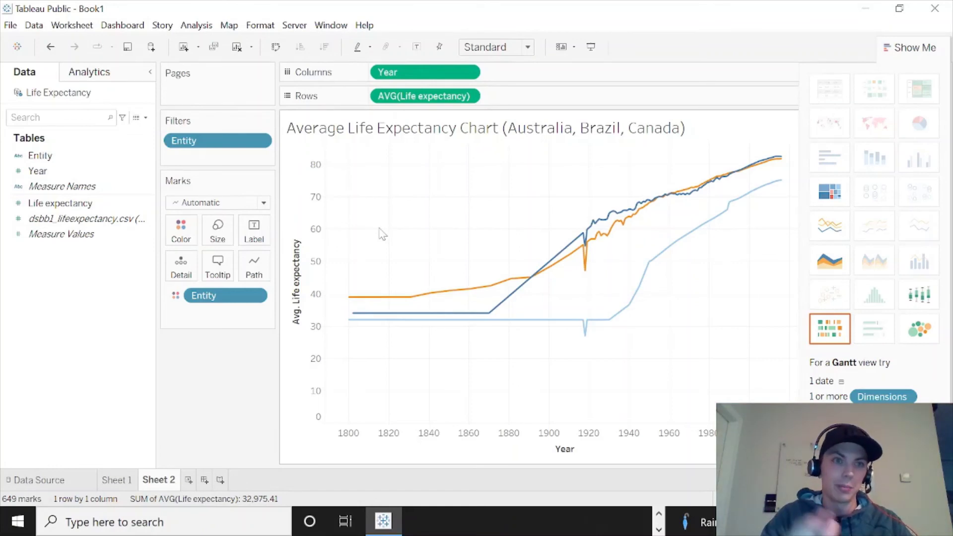
Replace the title of Sheet 1 with "Life Expectancy"
left_click(123, 482)
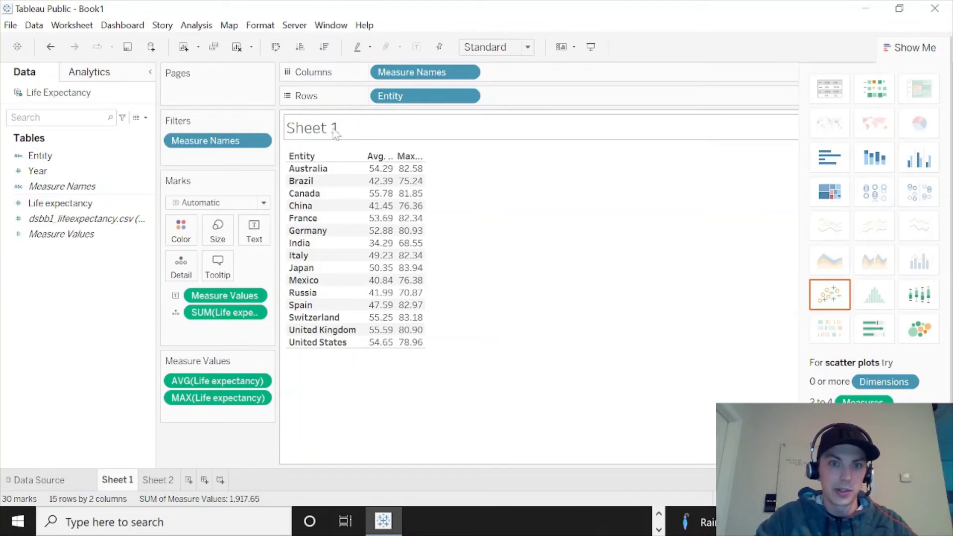
double_click(335, 133)
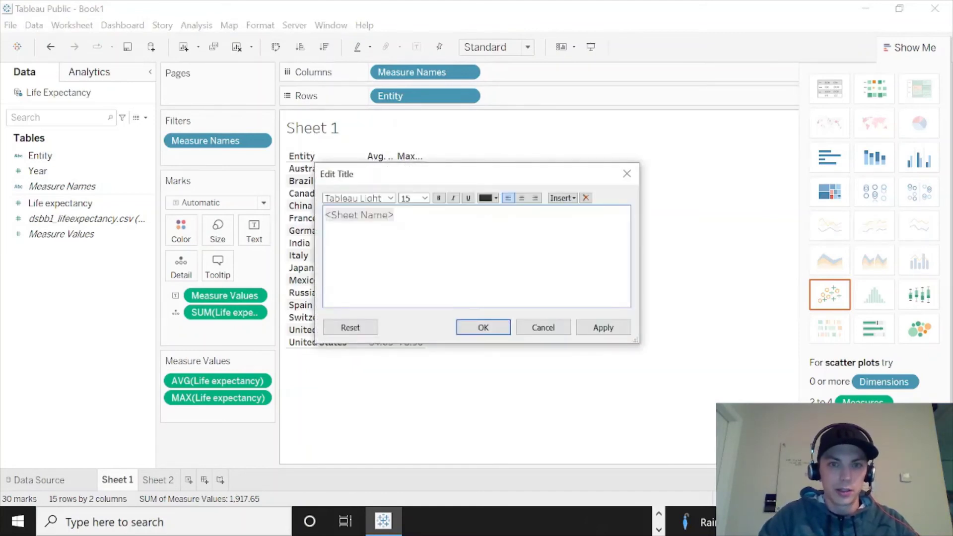
key("ctrl+a")
type("Li")
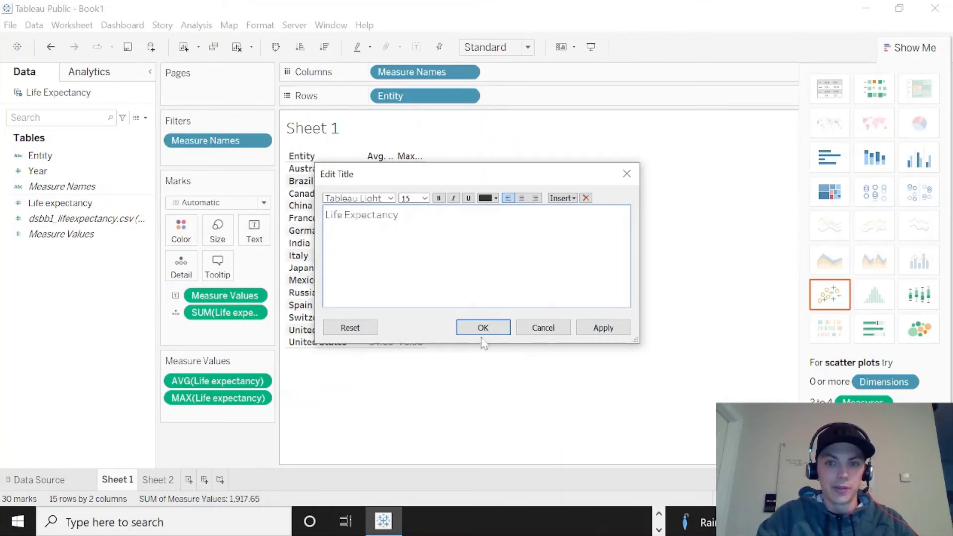
left_click(494, 328)
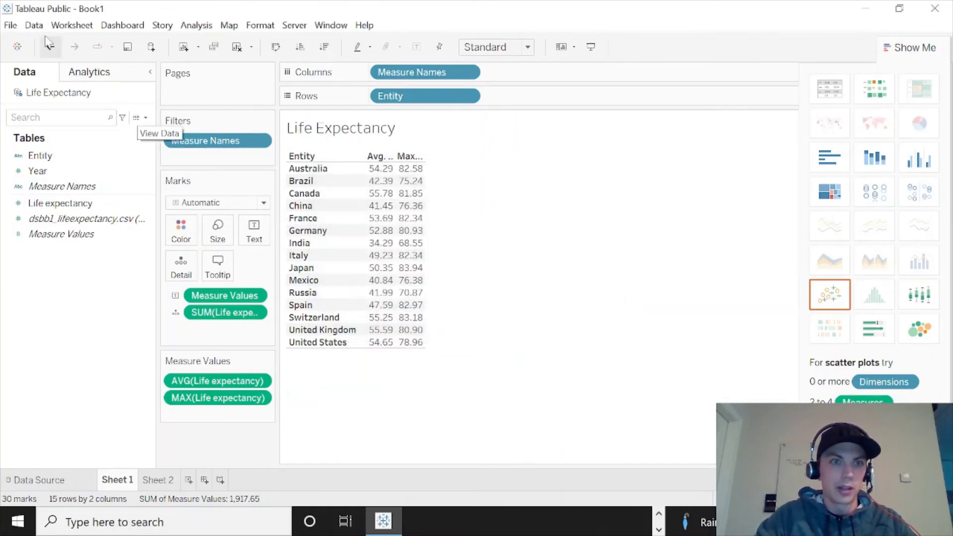
Save the workbook to Tableau Public as a new workbook titled "LifeExpectancyTest"
left_click(10, 25)
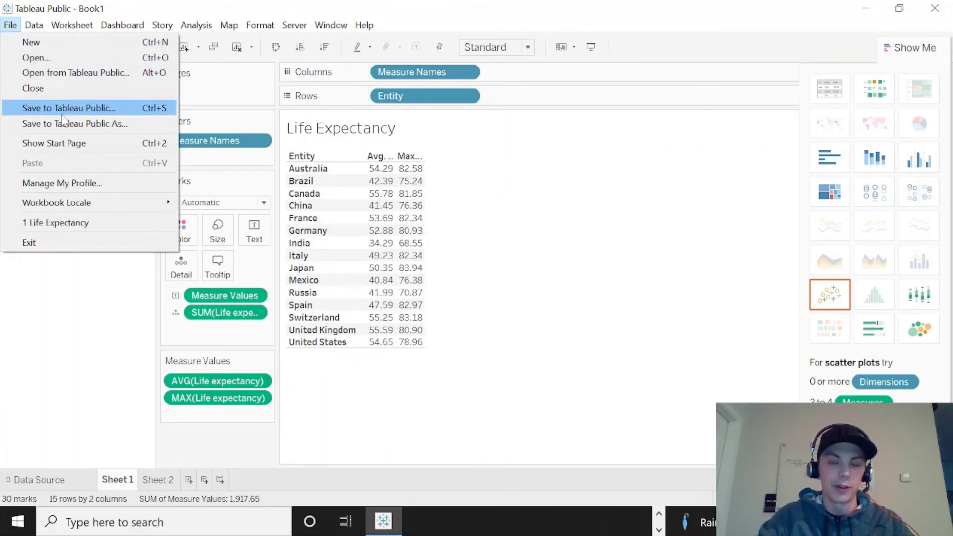
left_click(93, 128)
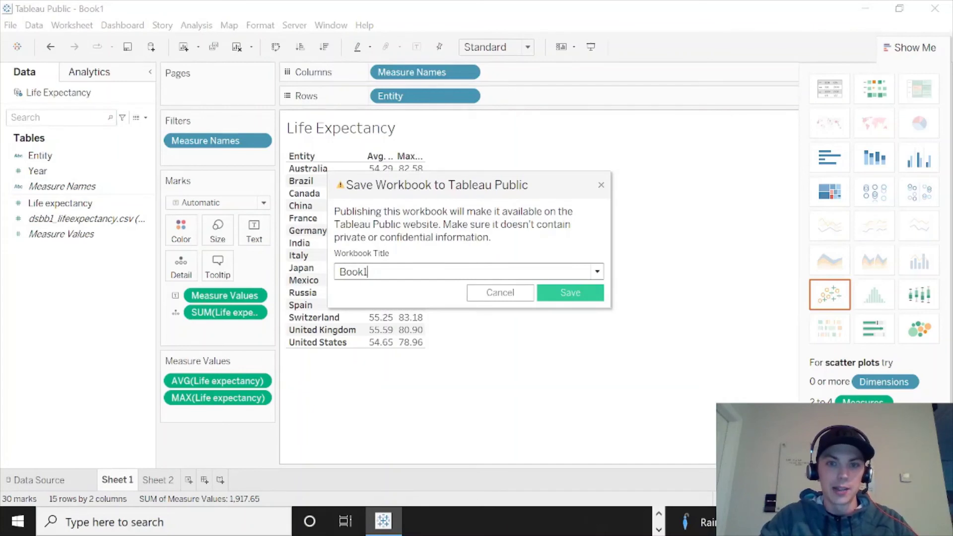
double_click(364, 272)
type("Li")
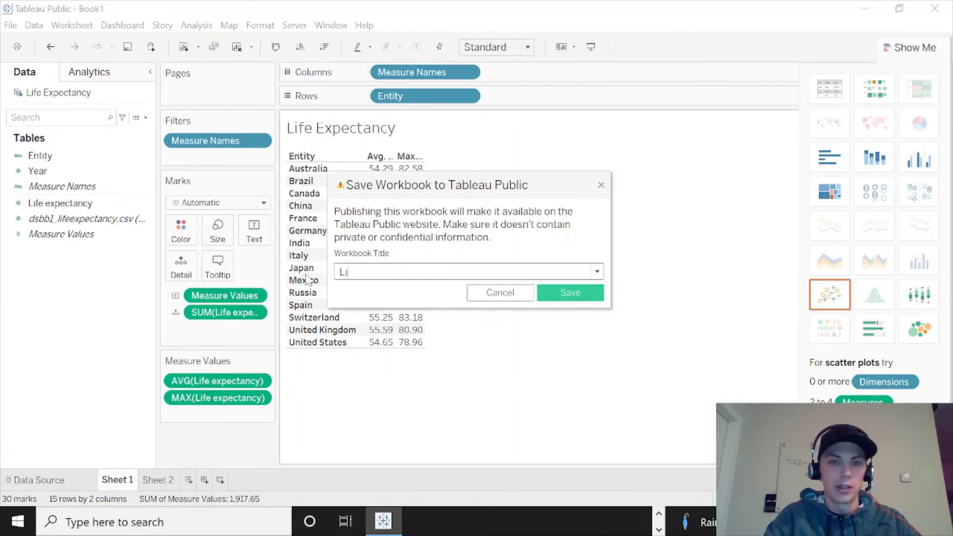
type("feExpe")
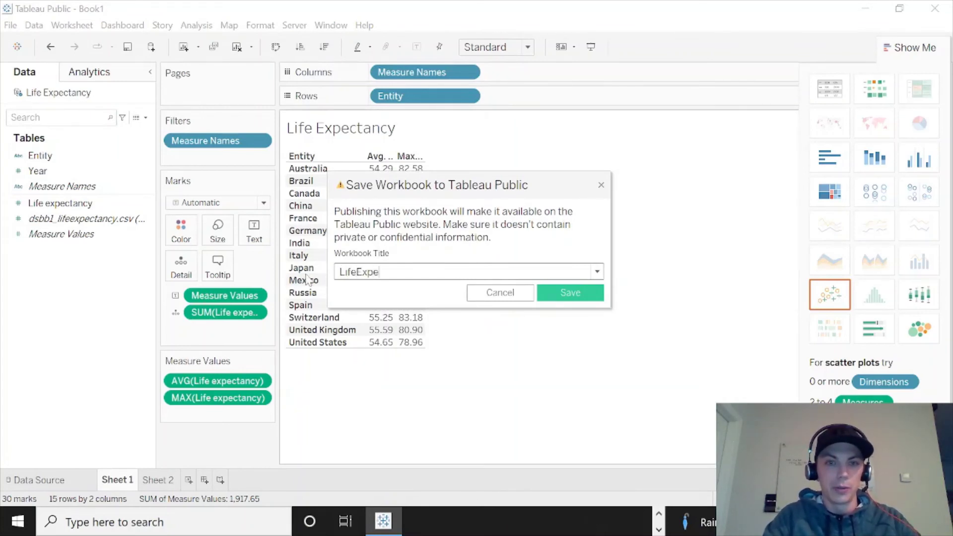
type("ctancyTest")
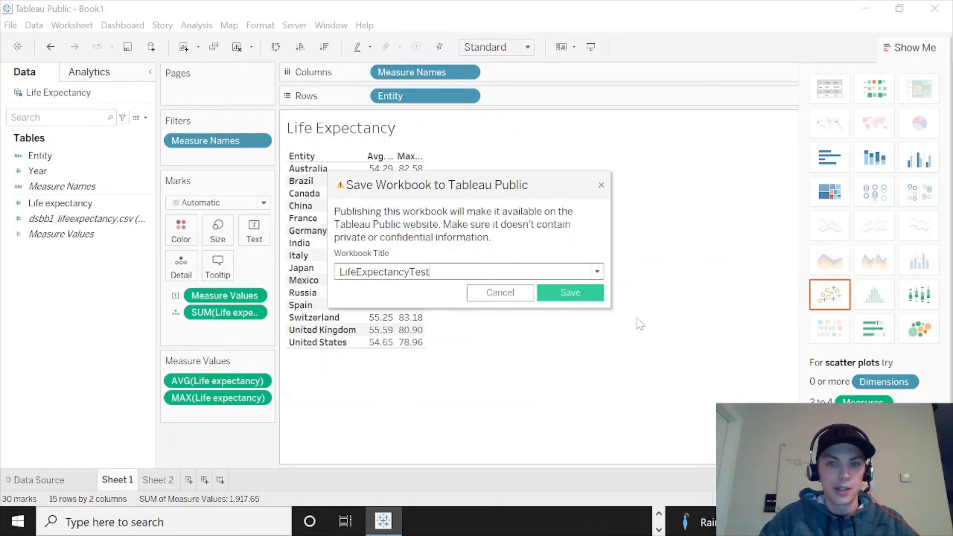
left_click(579, 298)
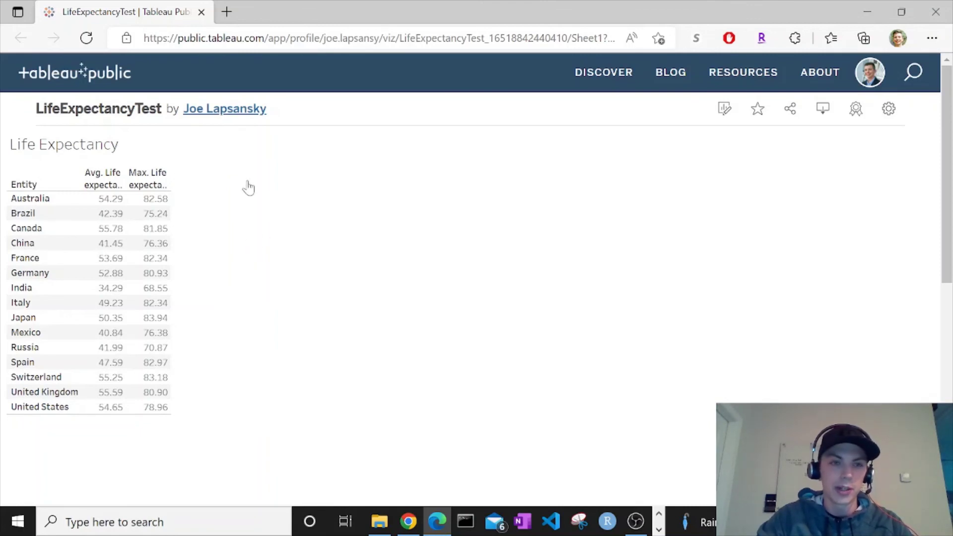
Turn on Show Sheets in the published viz's settings so its sheets are shown as tabs
scroll(334, 240, "down", 2)
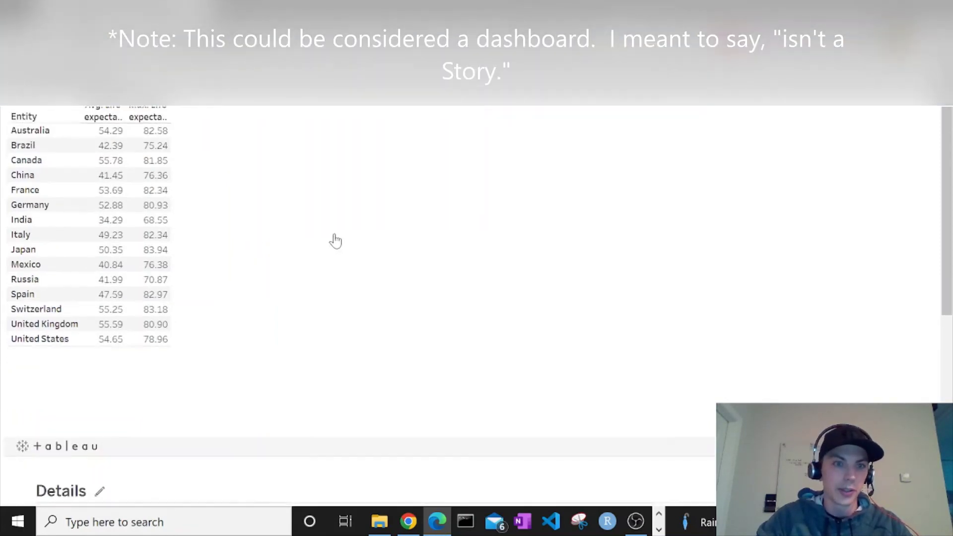
scroll(334, 236, "up", 2)
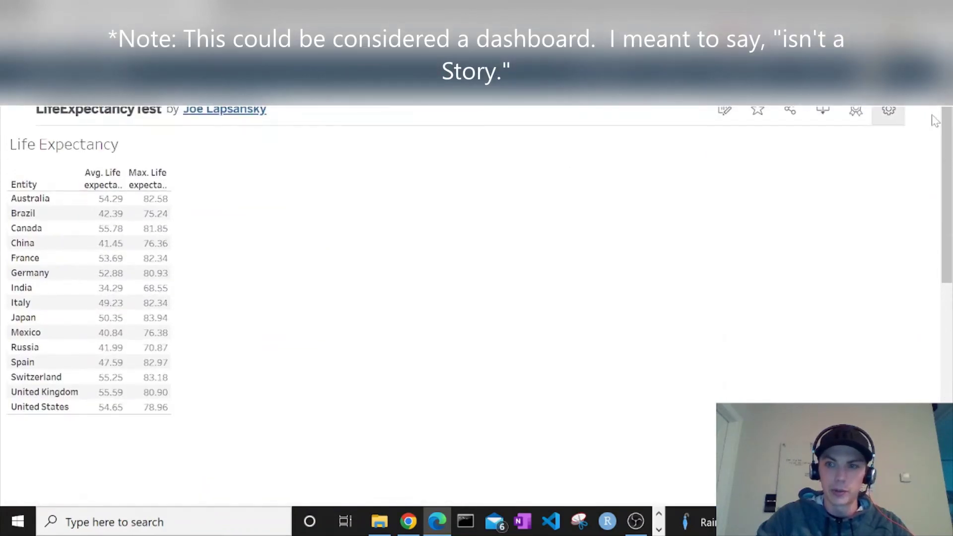
left_click(876, 110)
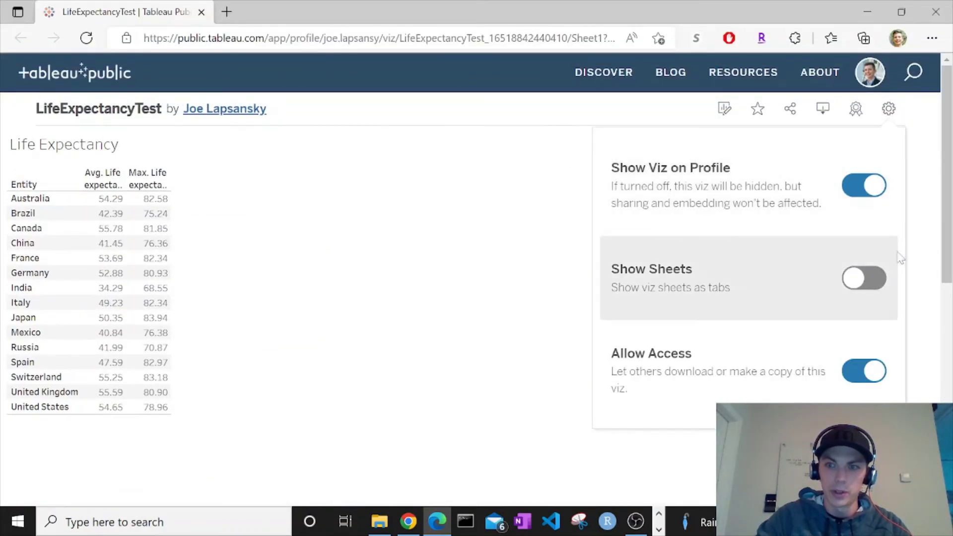
left_click(864, 279)
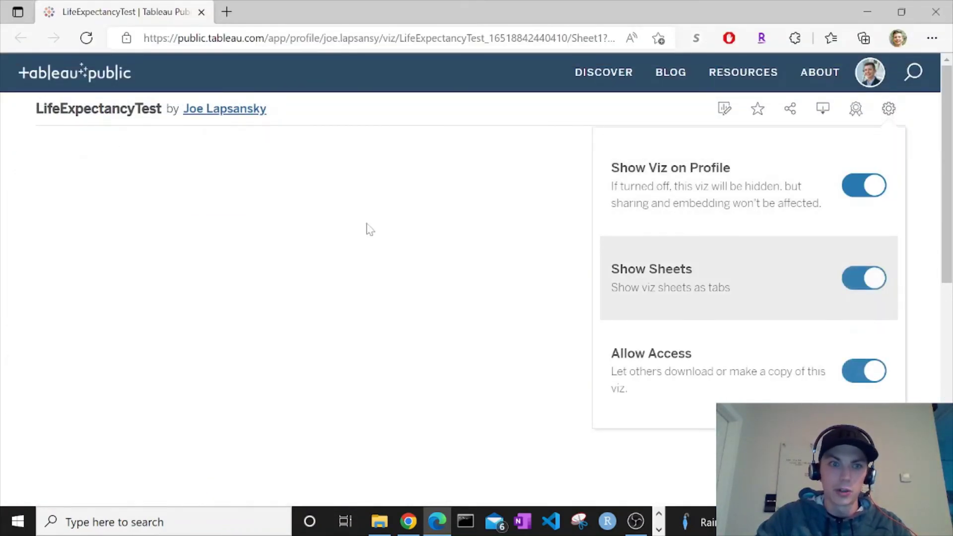
left_click(251, 184)
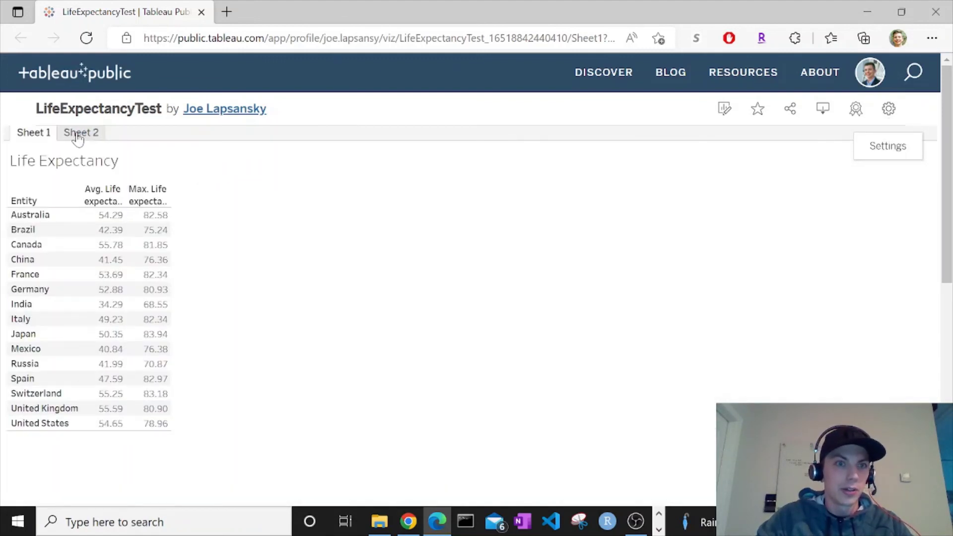
View the published Sheet 2 with the average life expectancy line chart and look over its page
left_click(82, 133)
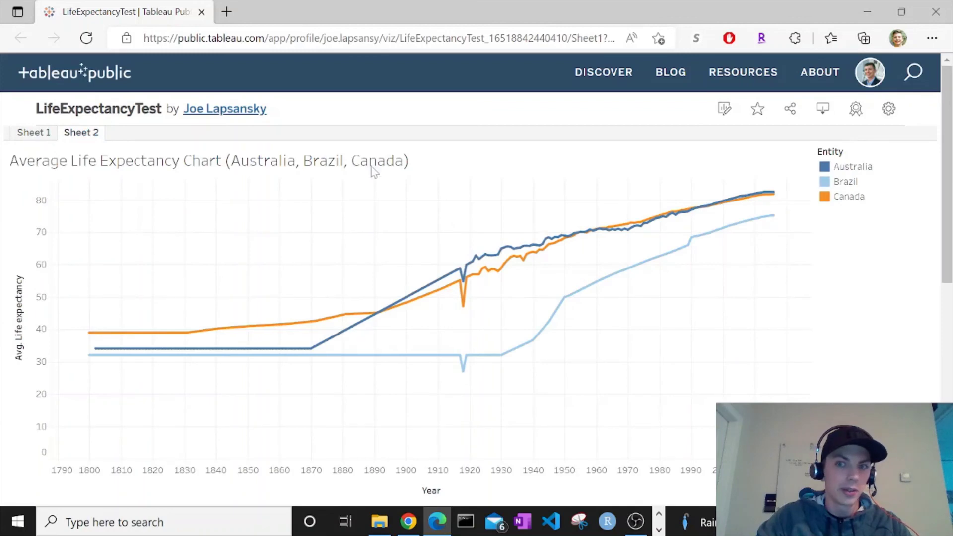
scroll(366, 194, "down", 3)
scroll(352, 194, "up", 3)
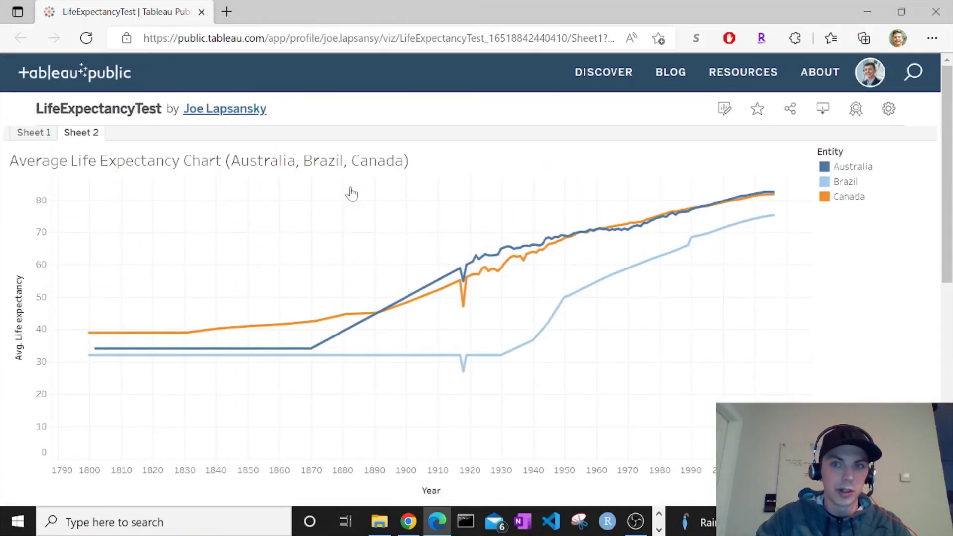
scroll(390, 185, "down", 5)
scroll(388, 185, "up", 5)
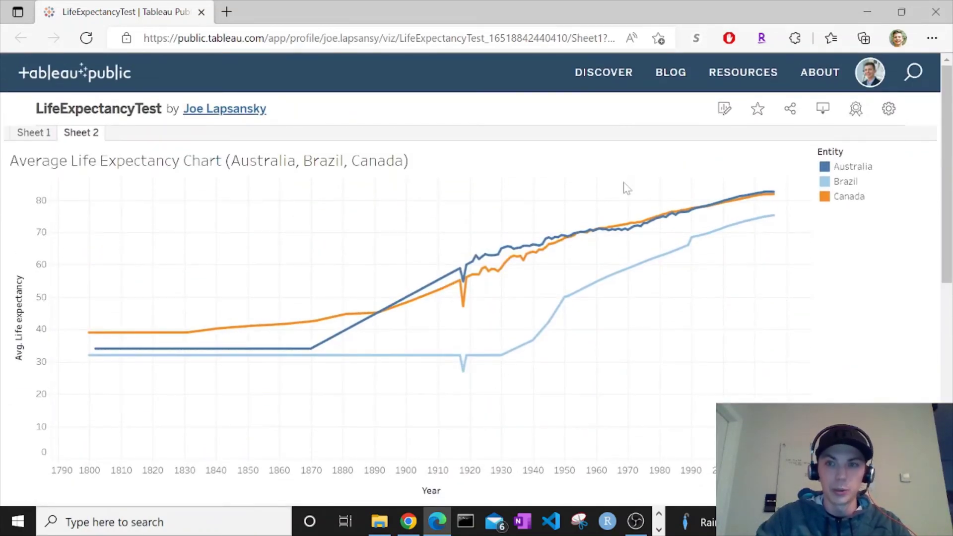